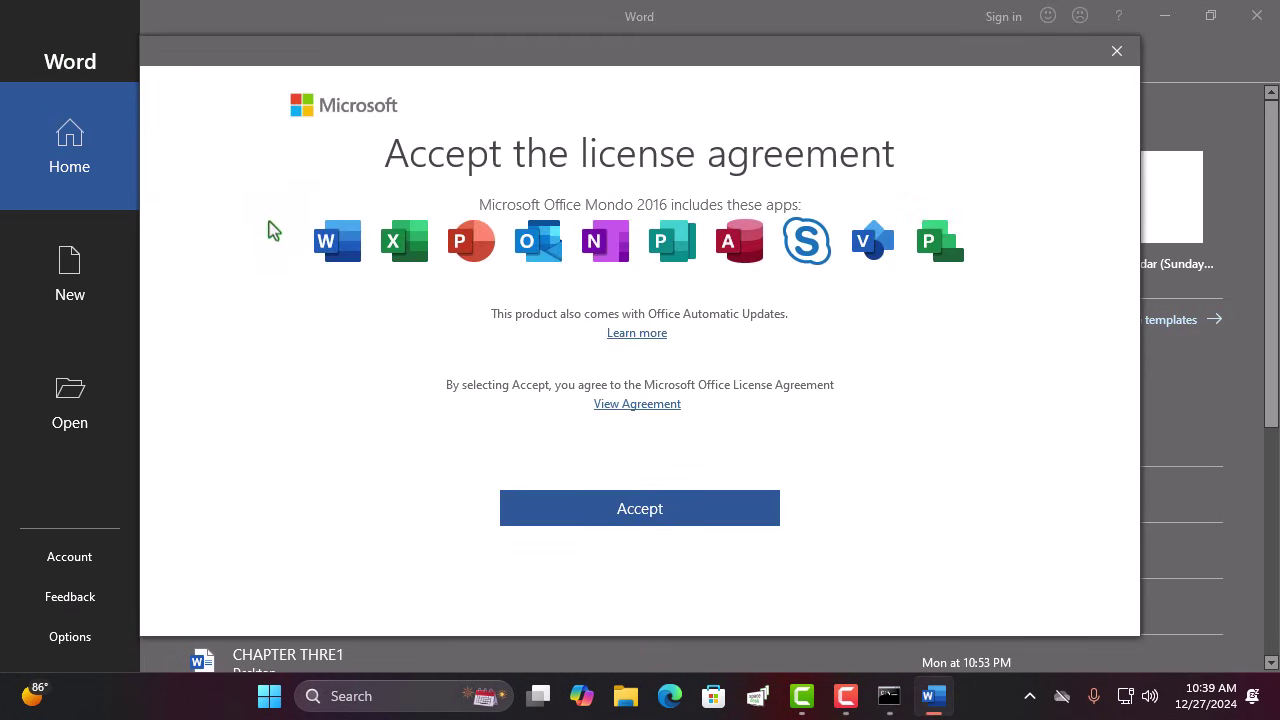
# Accept the Microsoft Office license agreement and create a blank document
pyautogui.click(636, 522)
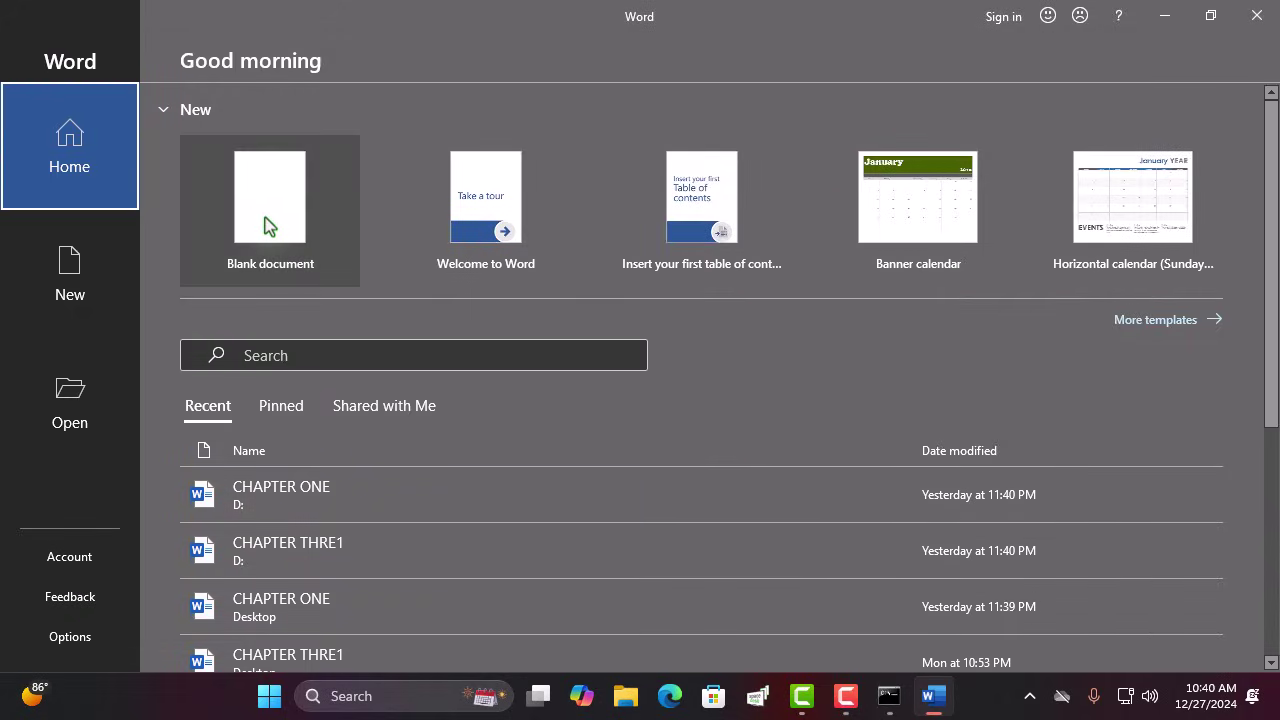
pyautogui.click(303, 205)
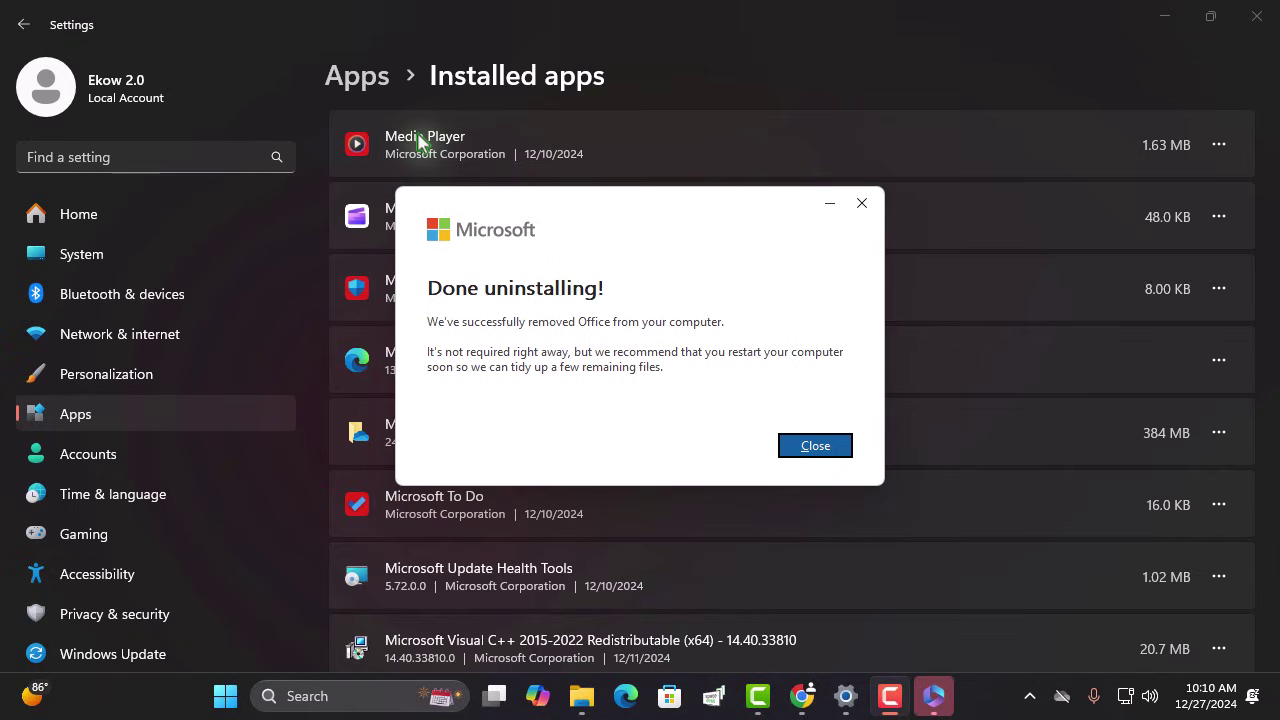
# Dismiss the Office uninstall completion dialog and close the Installed apps settings window
pyautogui.click(815, 446)
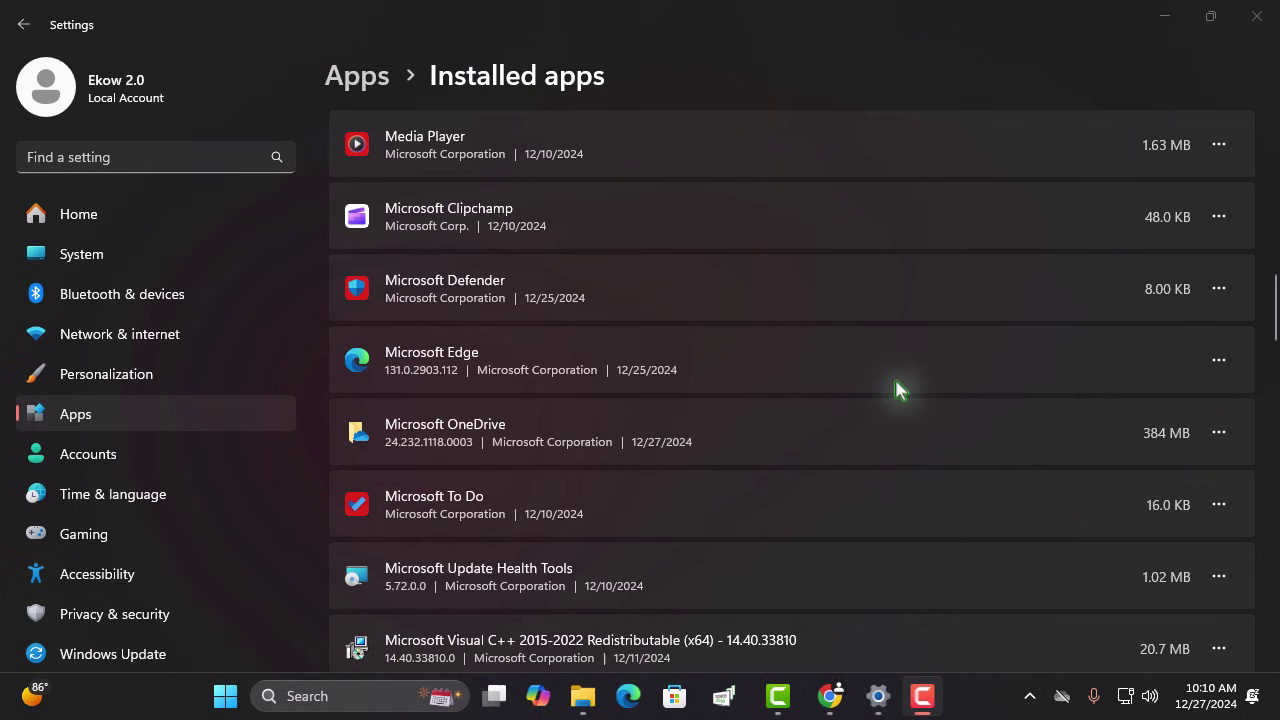
pyautogui.click(1256, 17)
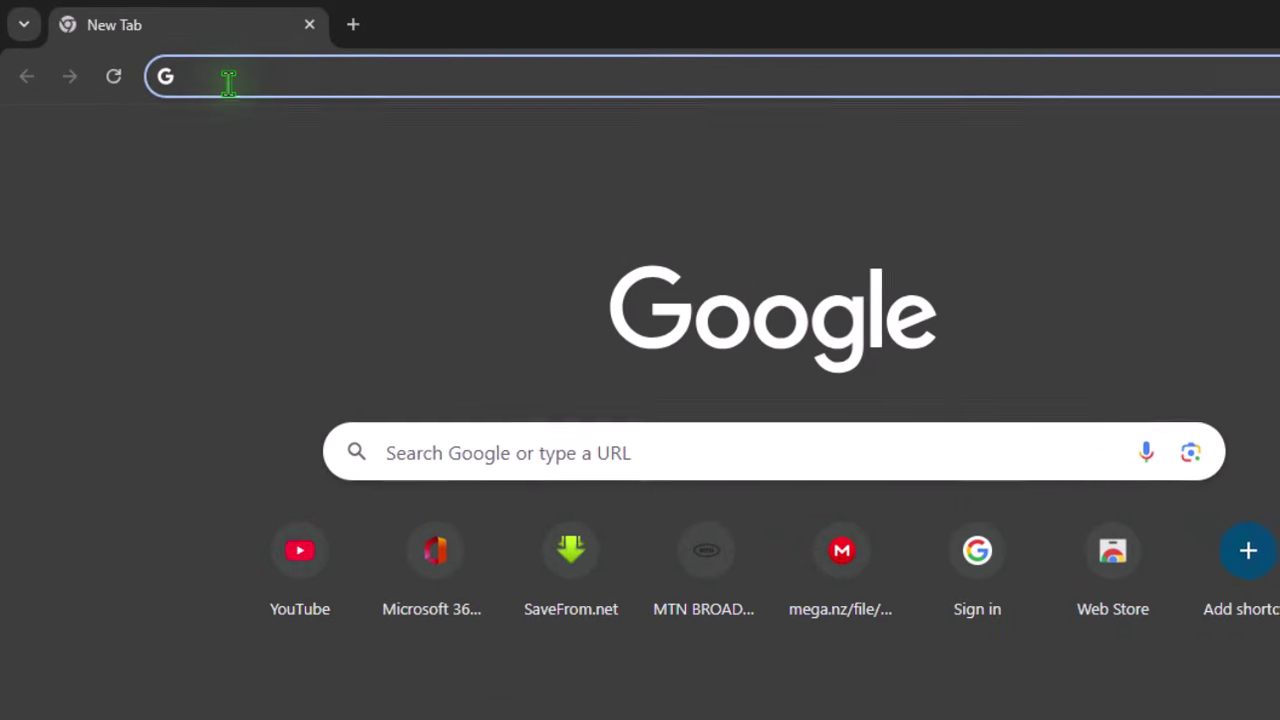
# Open config.office.com in the browser and start creating a new Office deployment configuration without signing in
pyautogui.write('config.office.co')
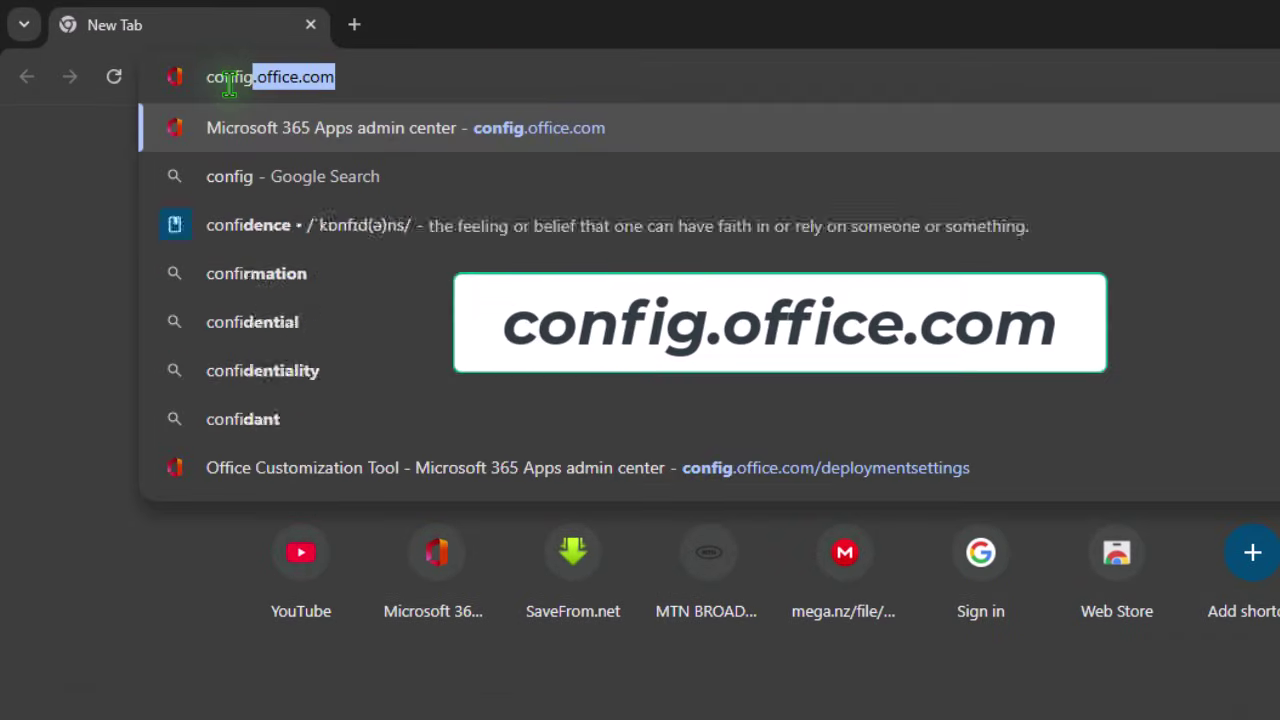
pyautogui.write('m')
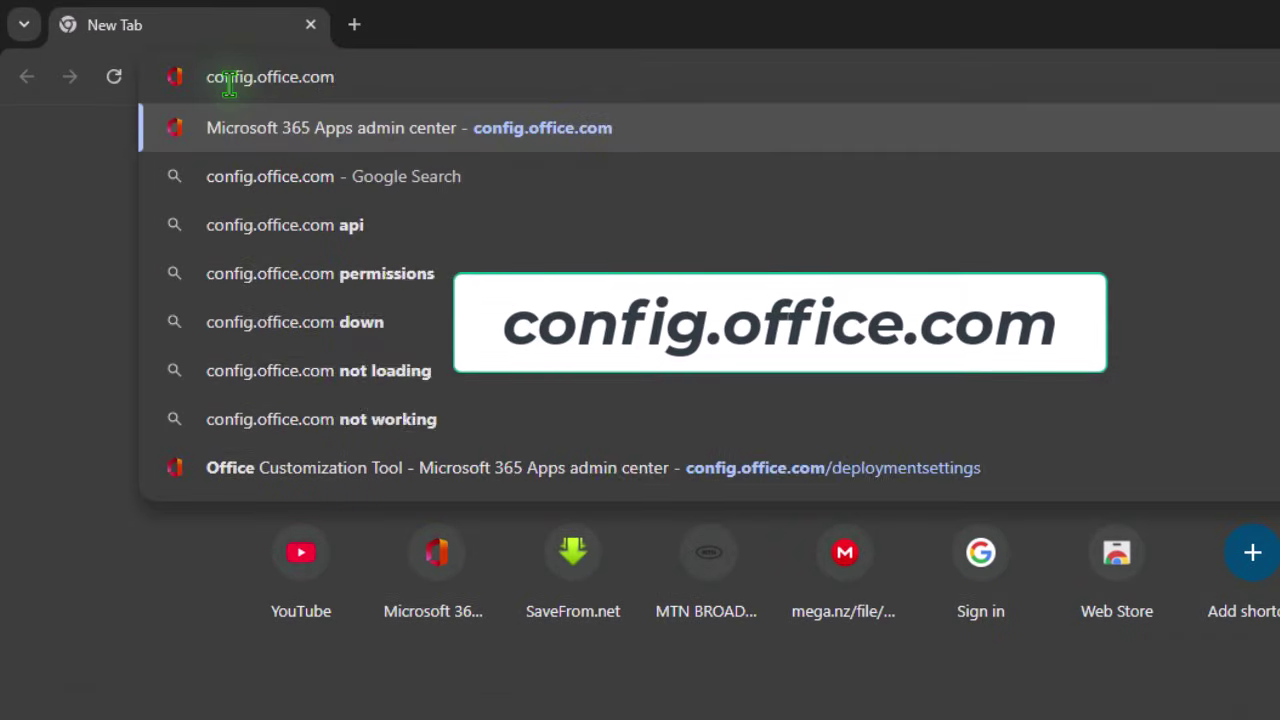
pyautogui.press('Return')
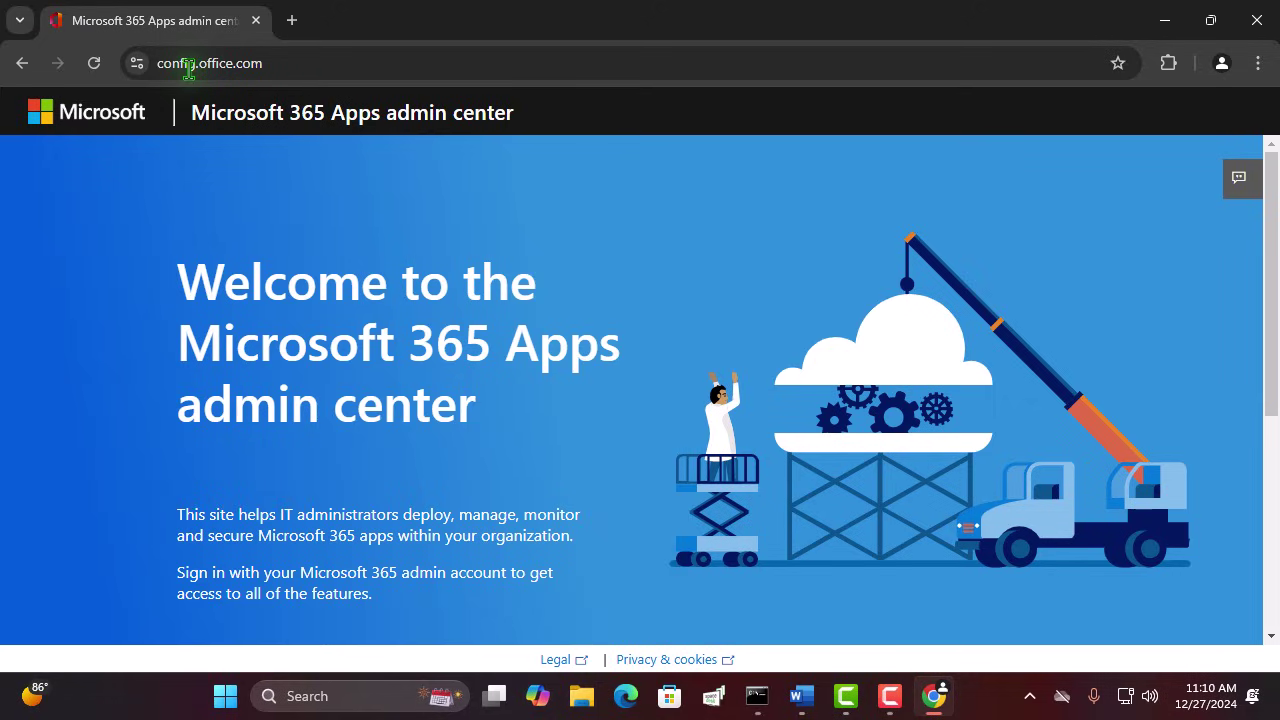
pyautogui.scroll(-3, 528, 275)
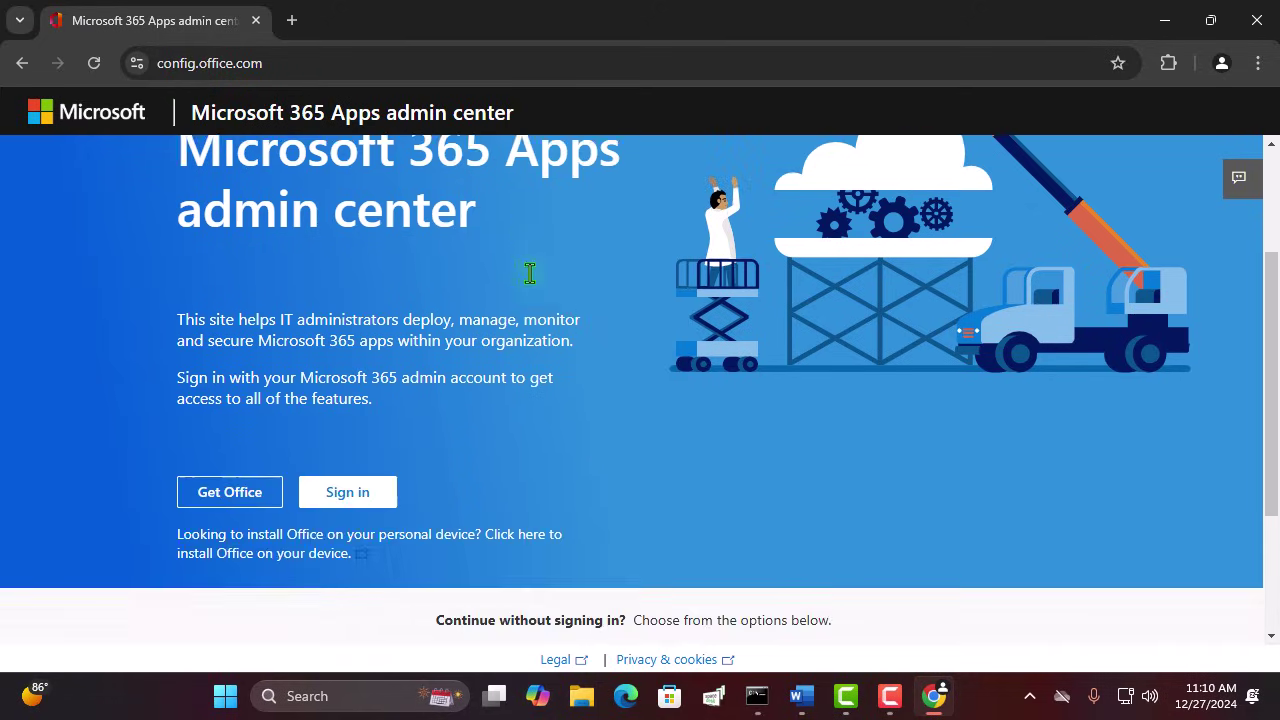
pyautogui.scroll(-1, 522, 278)
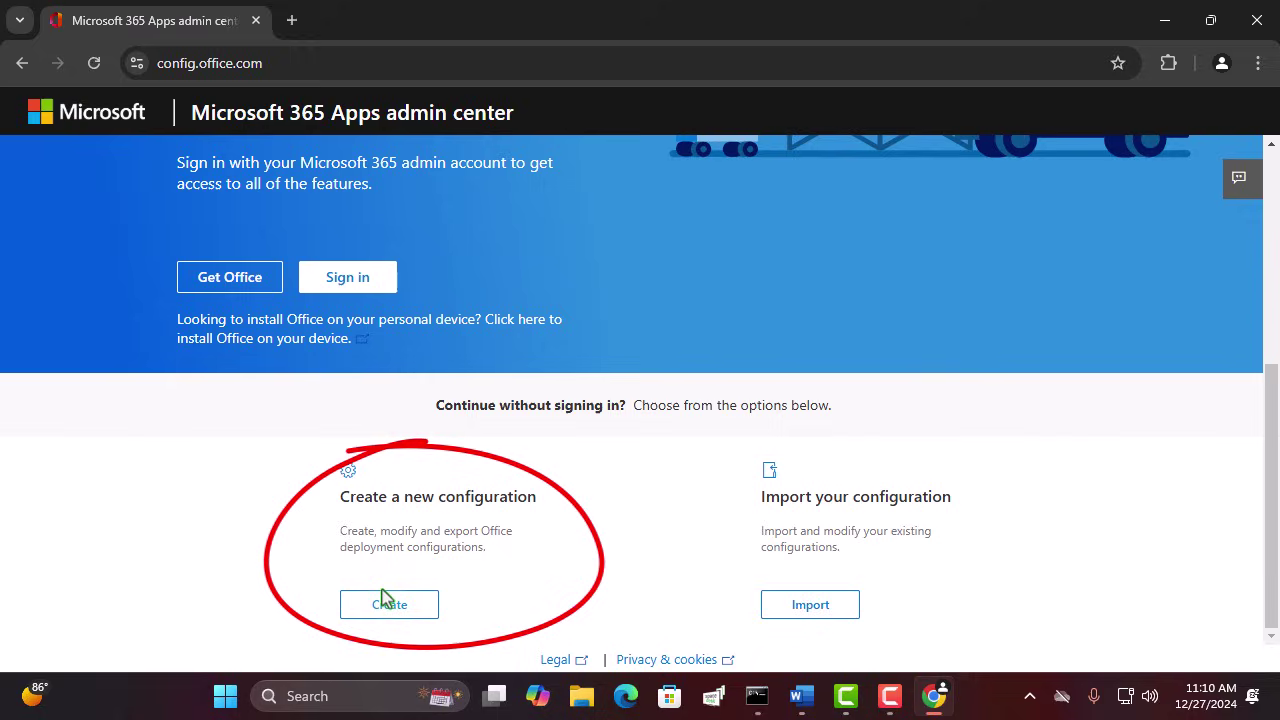
pyautogui.click(389, 605)
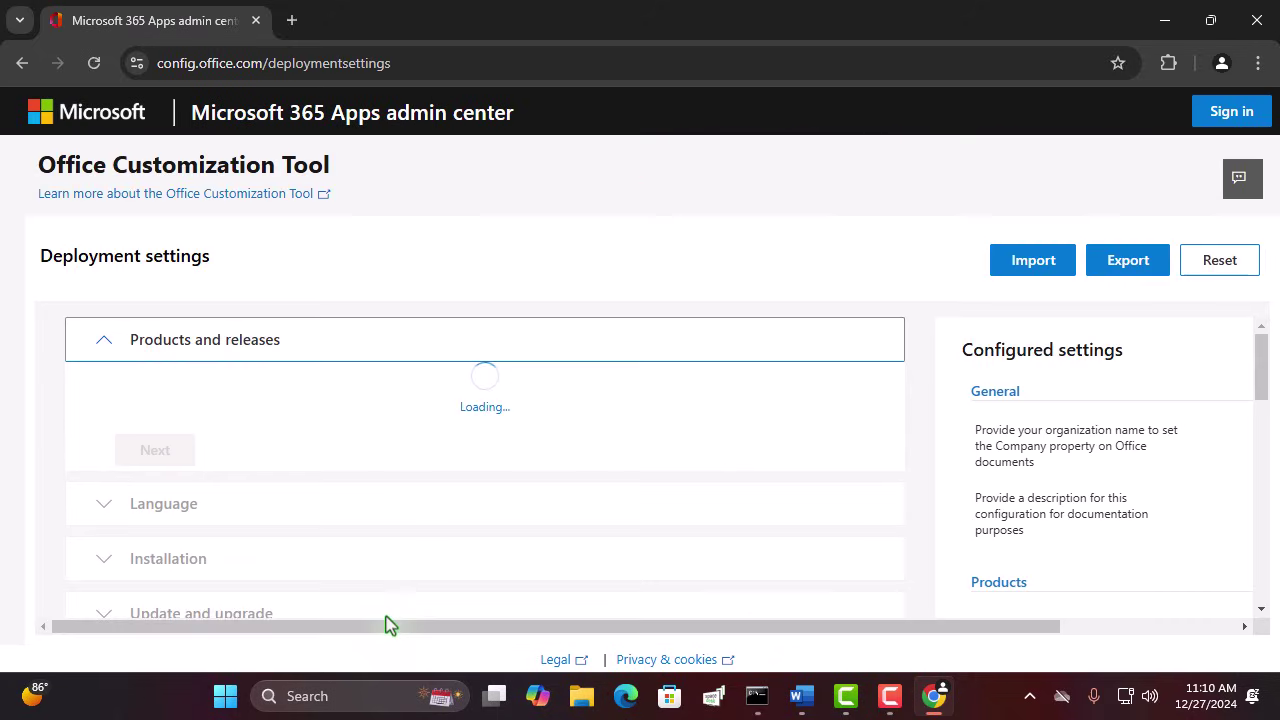
# Choose Microsoft 365 Apps for enterprise as the Office suite to deploy
pyautogui.scroll(-2, 334, 546)
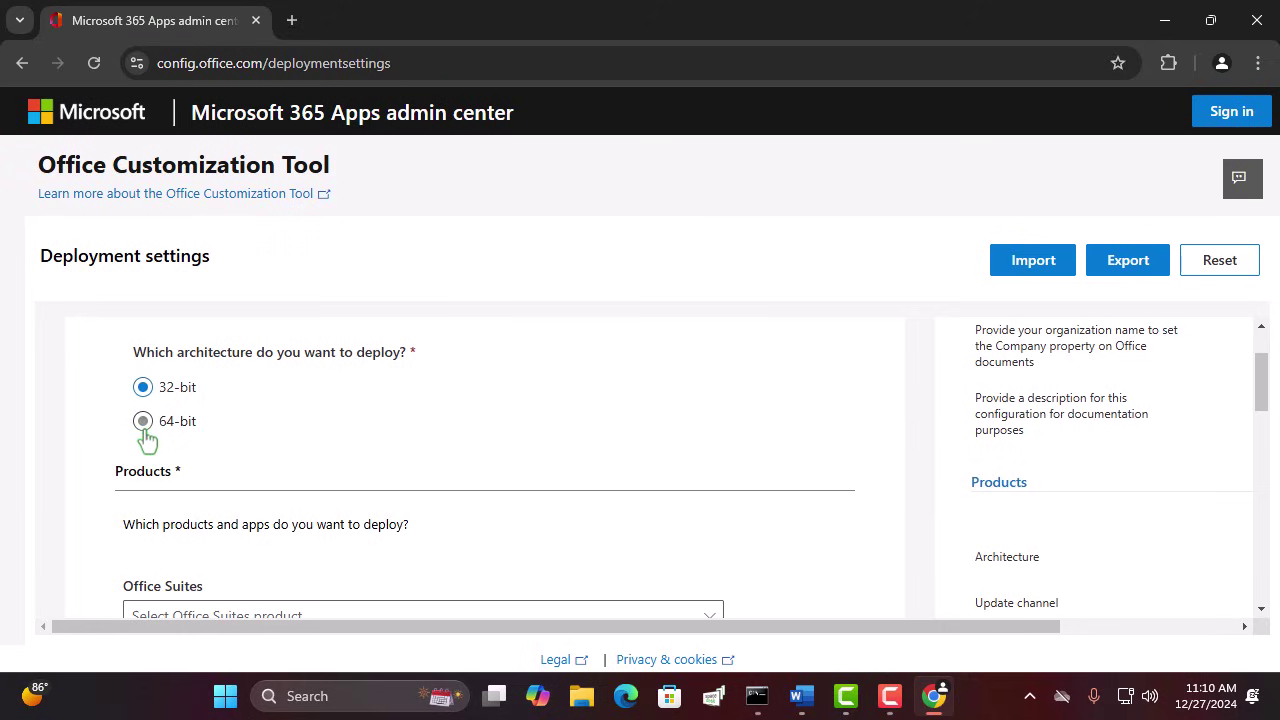
pyautogui.scroll(-2, 146, 425)
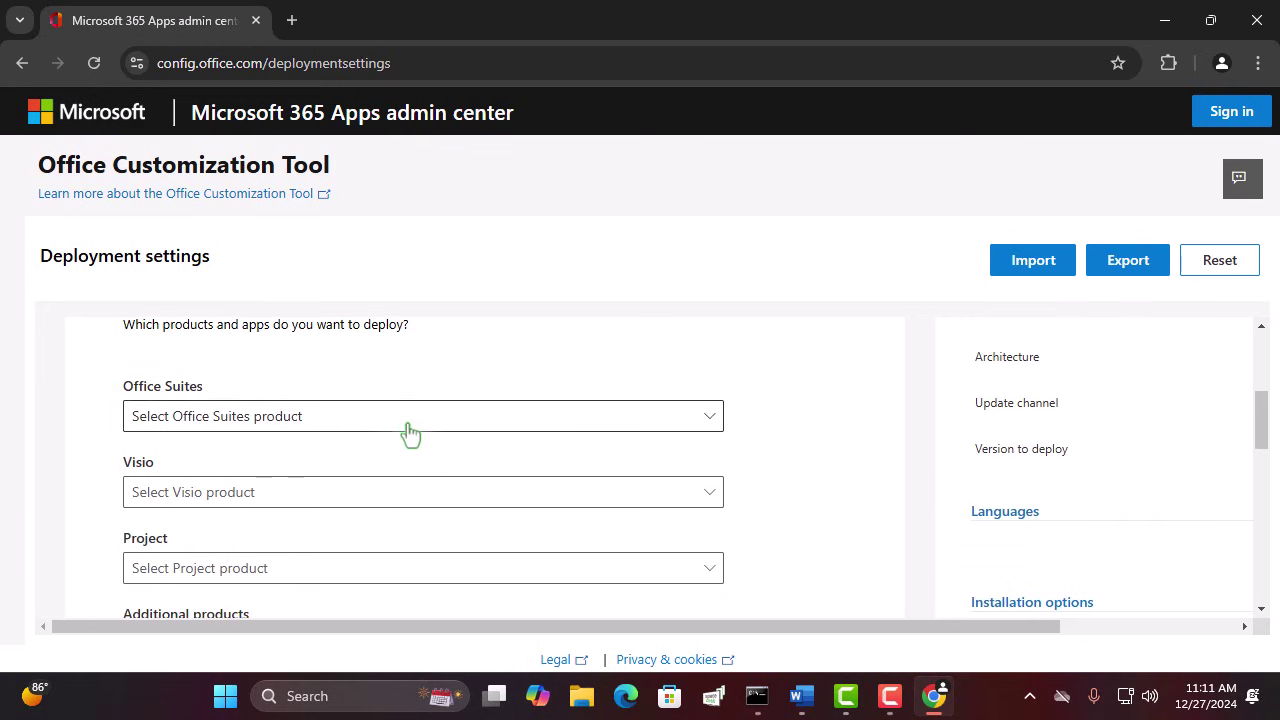
pyautogui.click(410, 432)
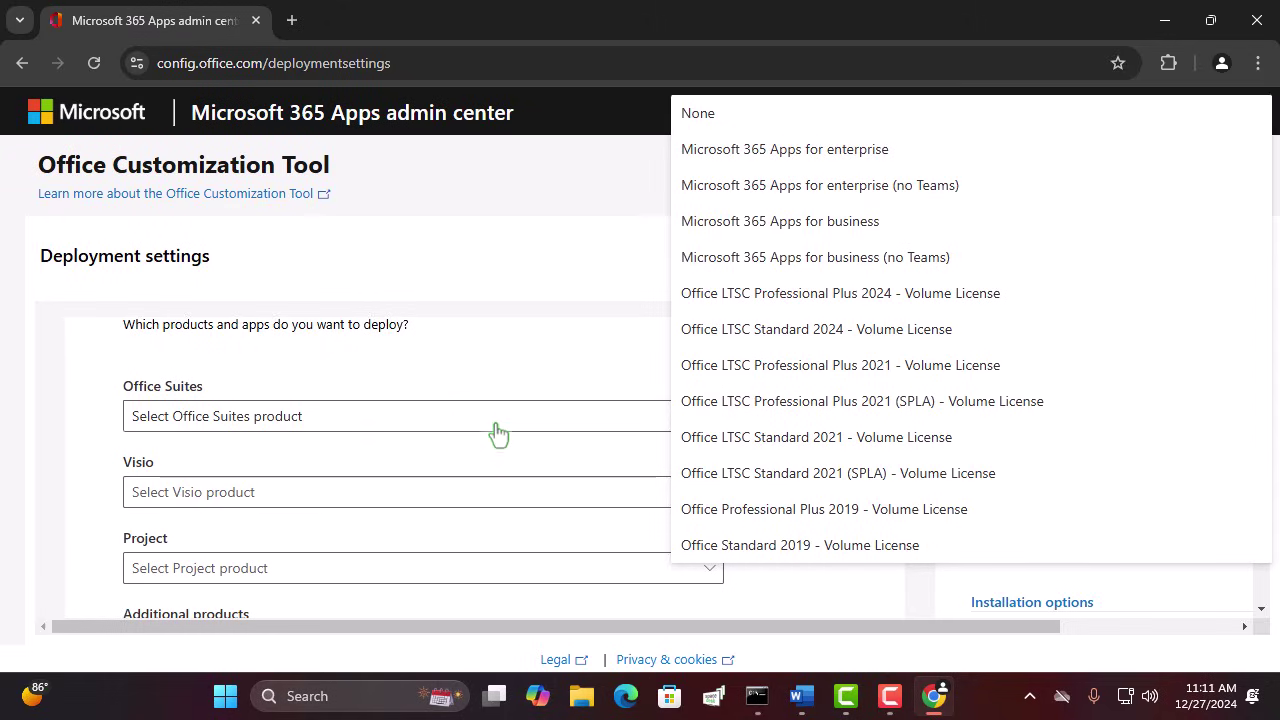
pyautogui.click(763, 151)
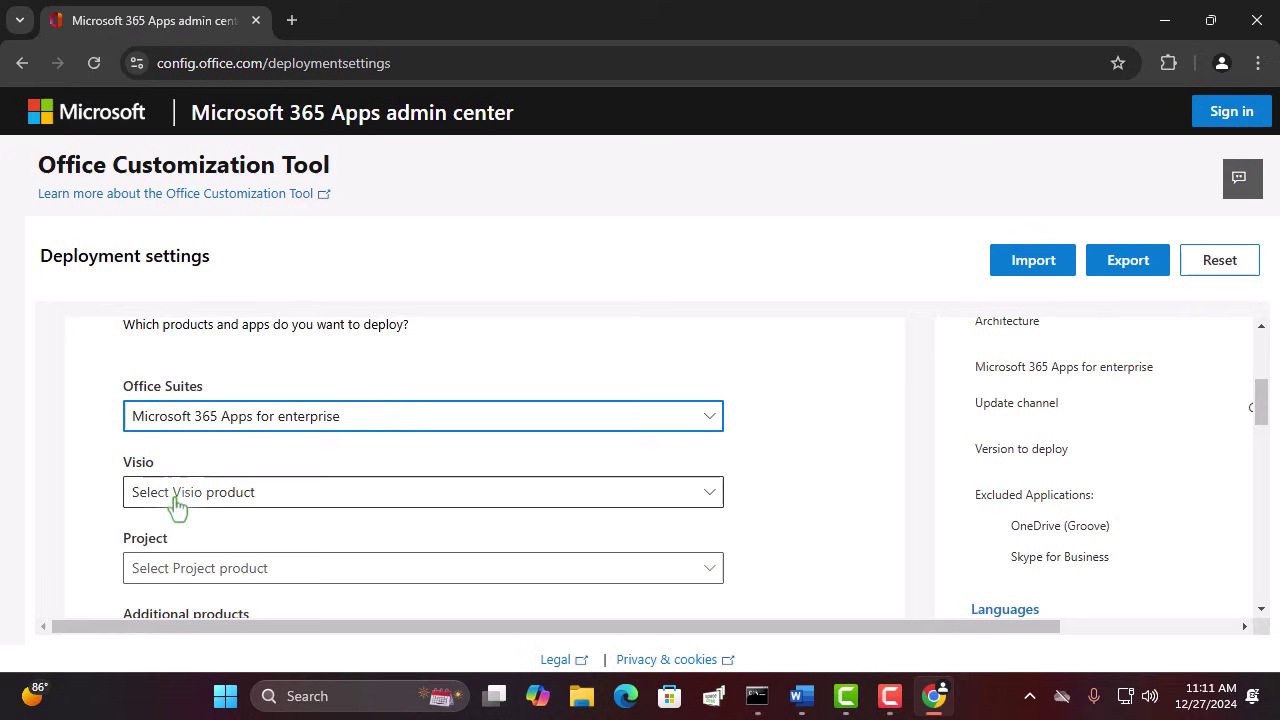
# Keep Current Channel and the Latest version for updates, and continue to the Language settings
pyautogui.scroll(-3, 176, 502)
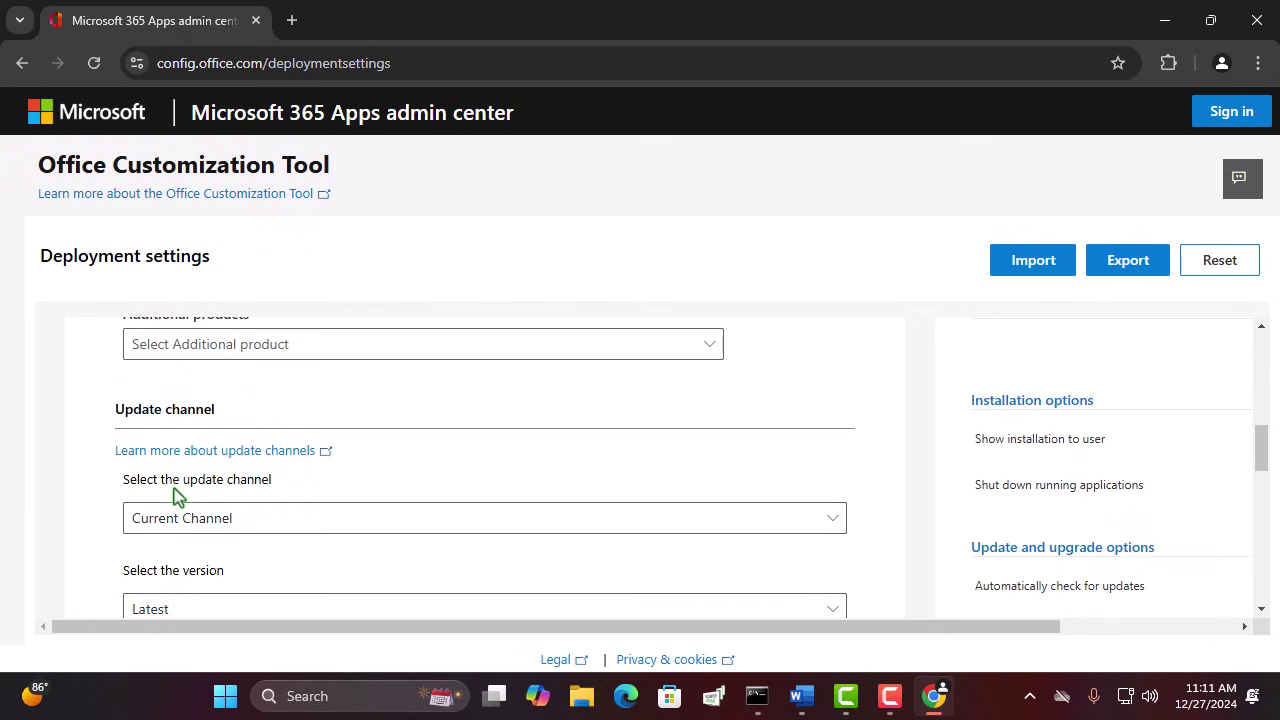
pyautogui.scroll(-1, 174, 497)
pyautogui.scroll(1, 185, 460)
pyautogui.scroll(-1, 190, 525)
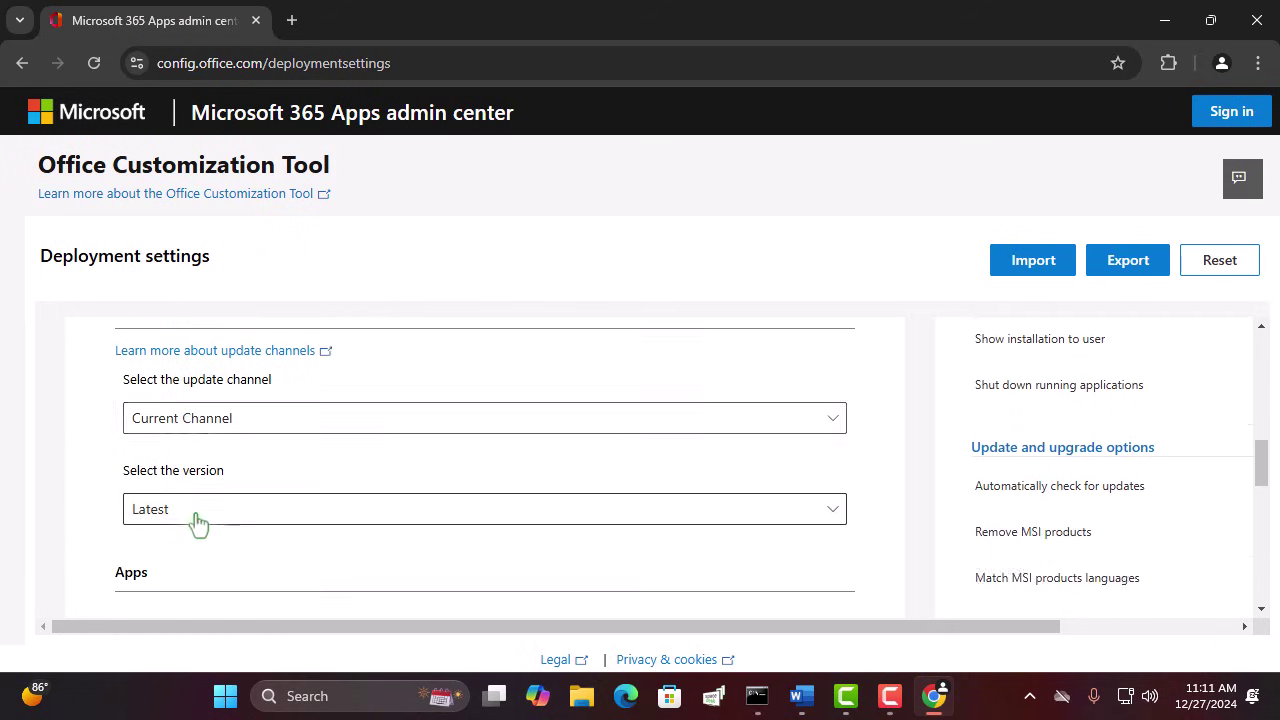
pyautogui.scroll(-8, 205, 510)
pyautogui.click(218, 476)
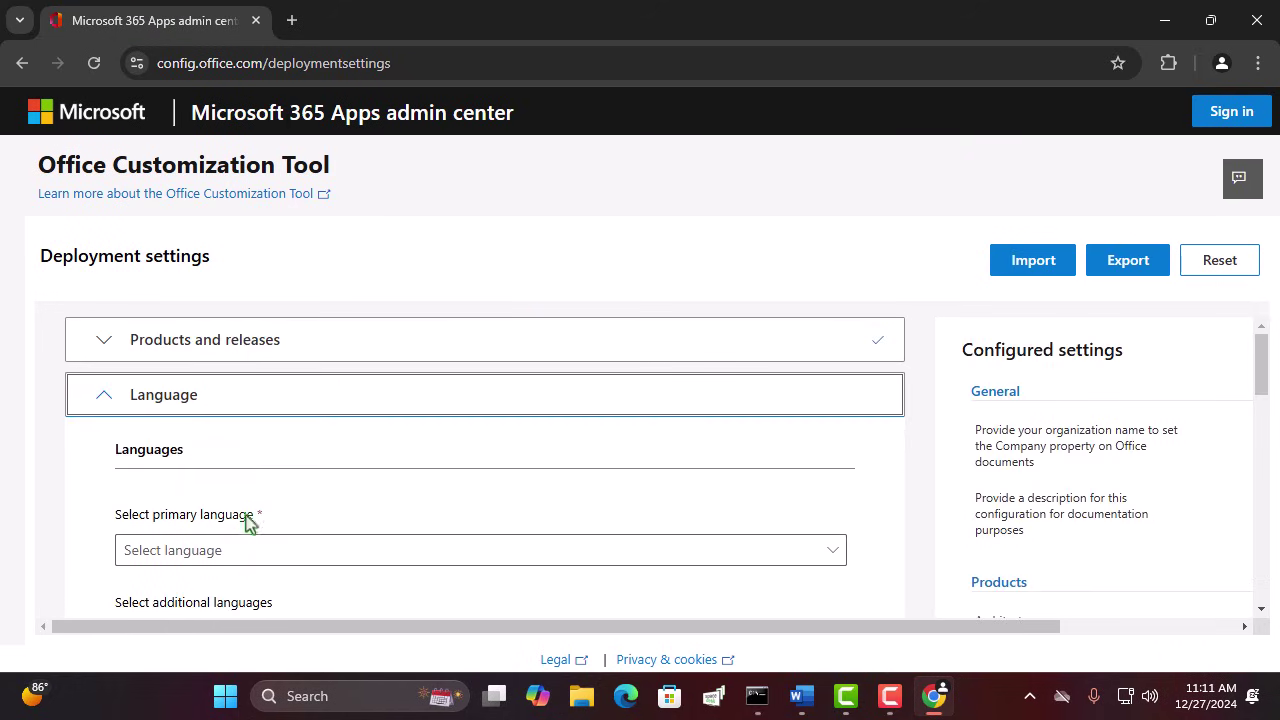
# Set the primary language to English (United Kingdom)
pyautogui.scroll(-1, 250, 520)
pyautogui.click(278, 465)
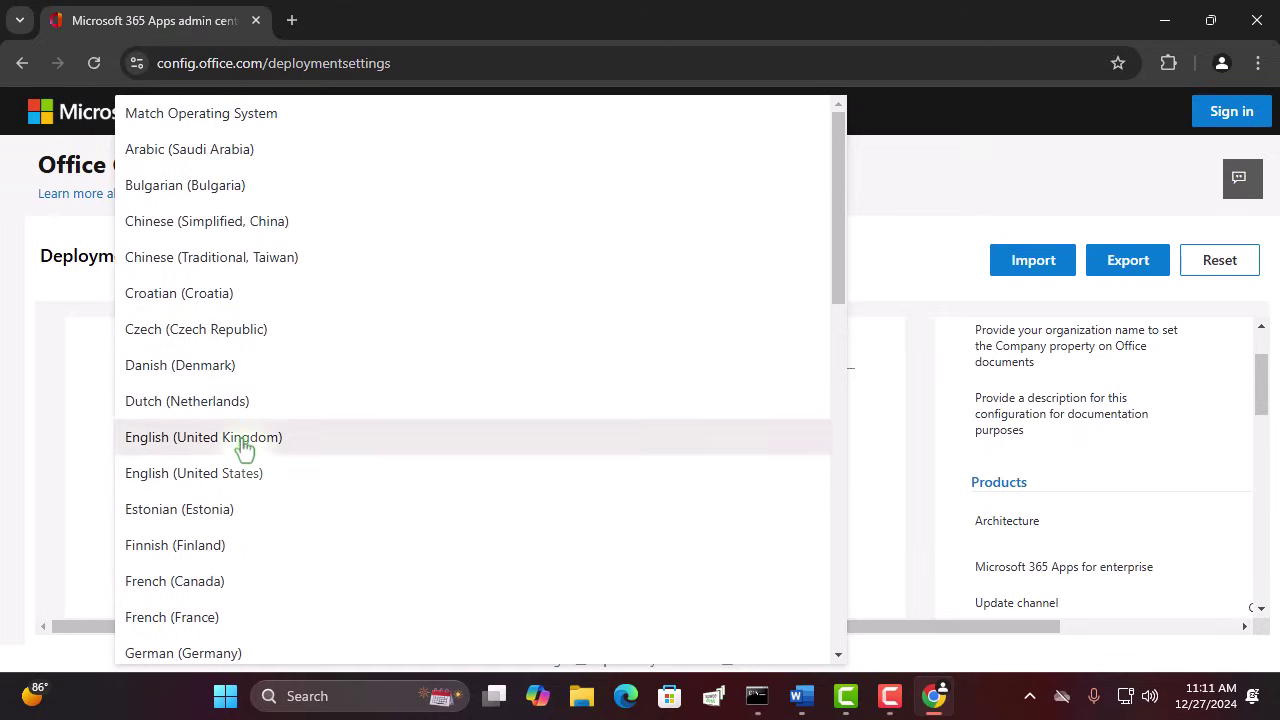
pyautogui.click(243, 441)
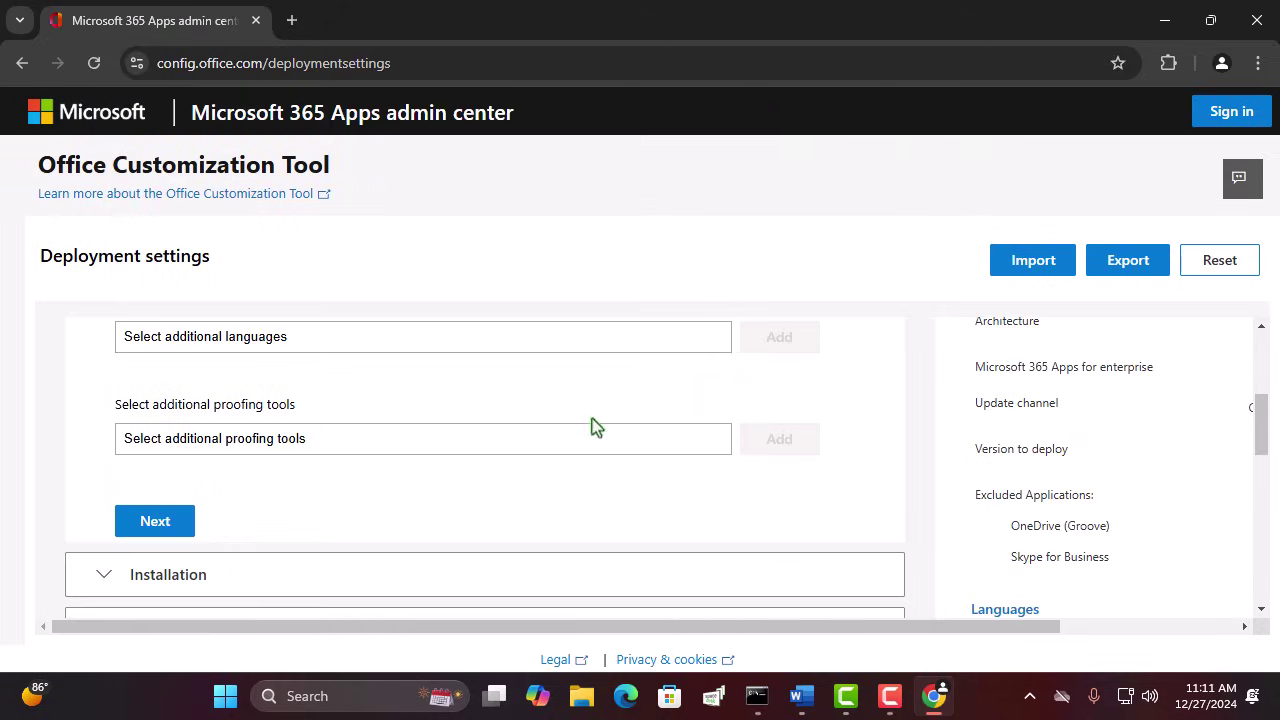
# Begin exporting the deployment configuration with Office Open XML formats as the default file format
pyautogui.click(1135, 265)
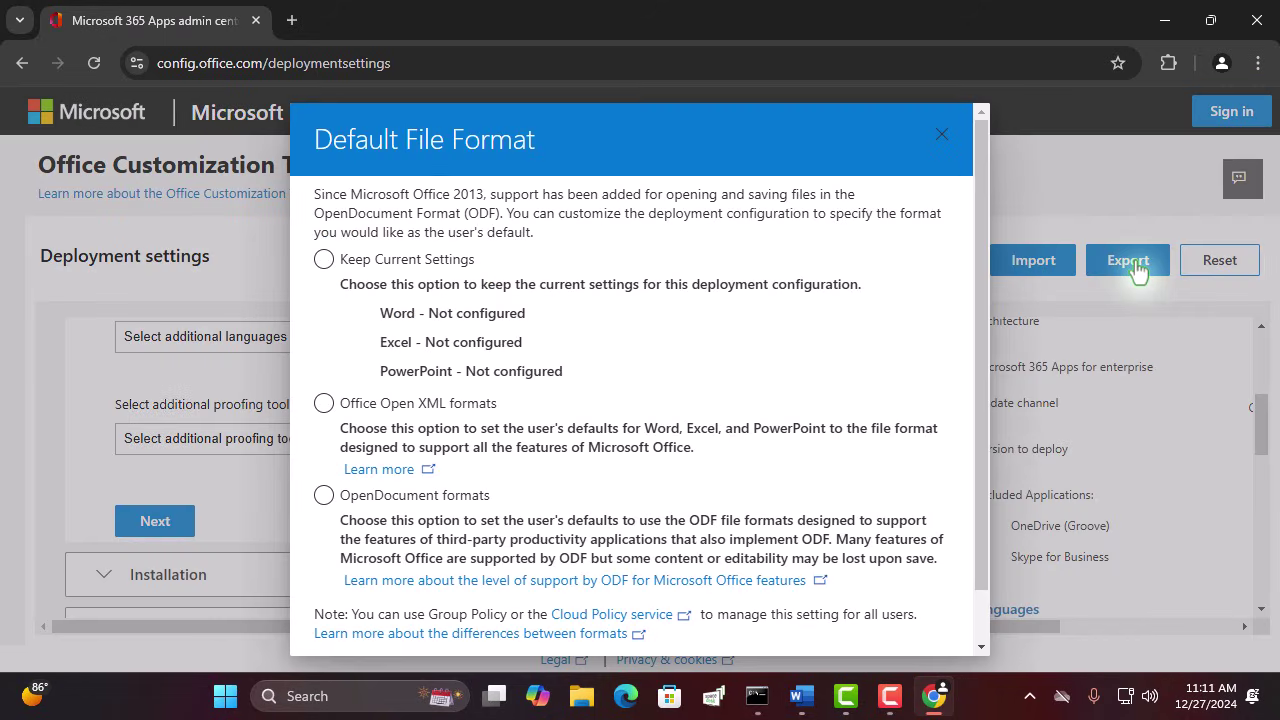
pyautogui.click(323, 404)
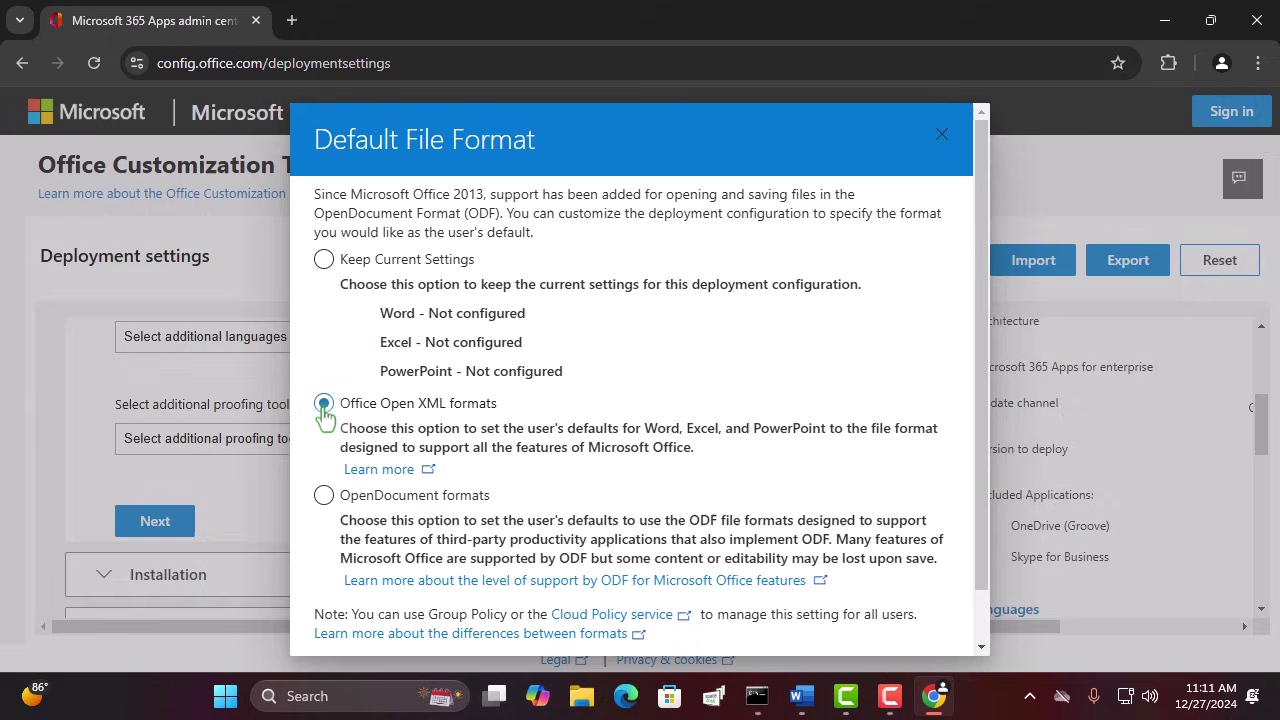
pyautogui.scroll(-2, 323, 410)
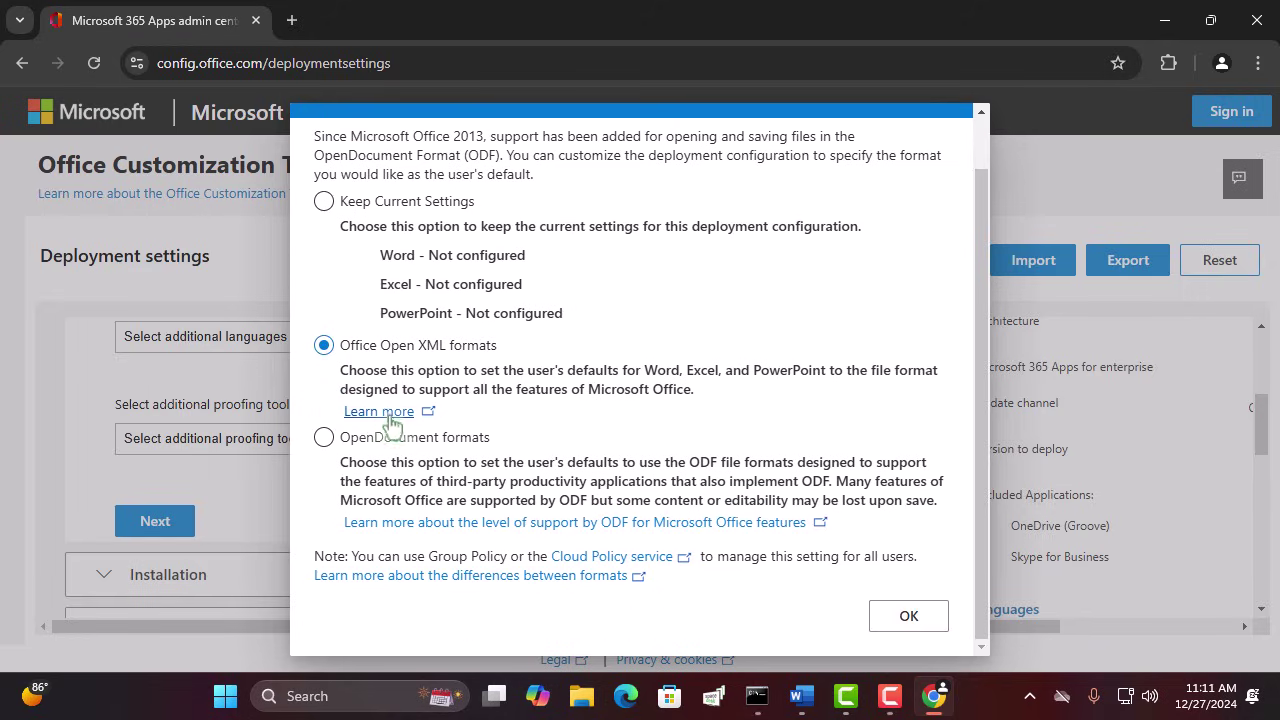
pyautogui.click(906, 617)
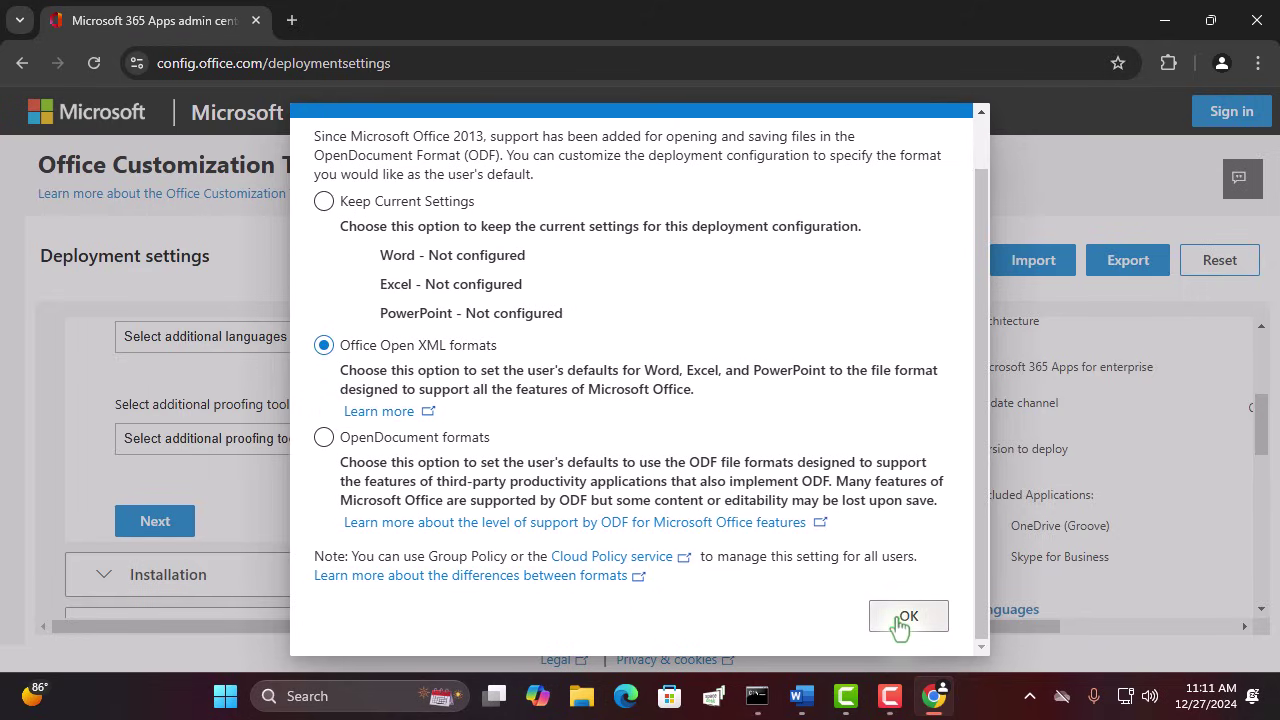
# Accept the license terms and export the configuration to an XML file named Configuration
pyautogui.click(683, 461)
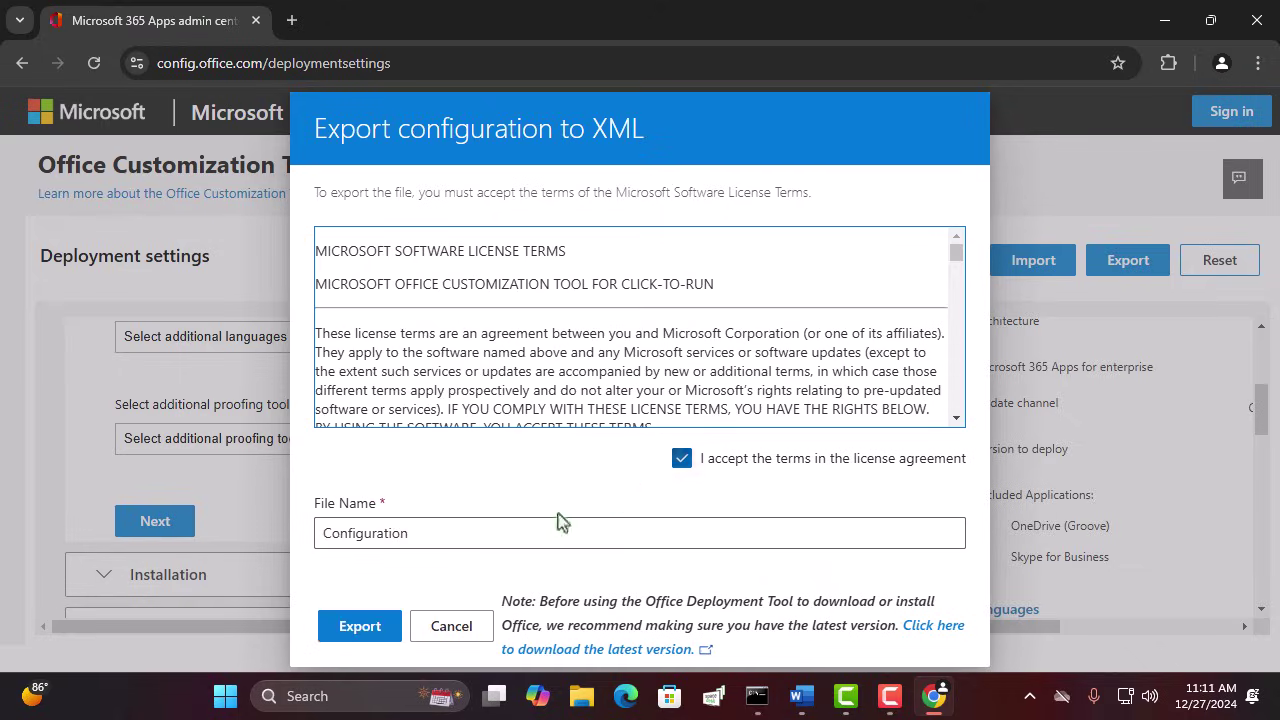
pyautogui.click(343, 634)
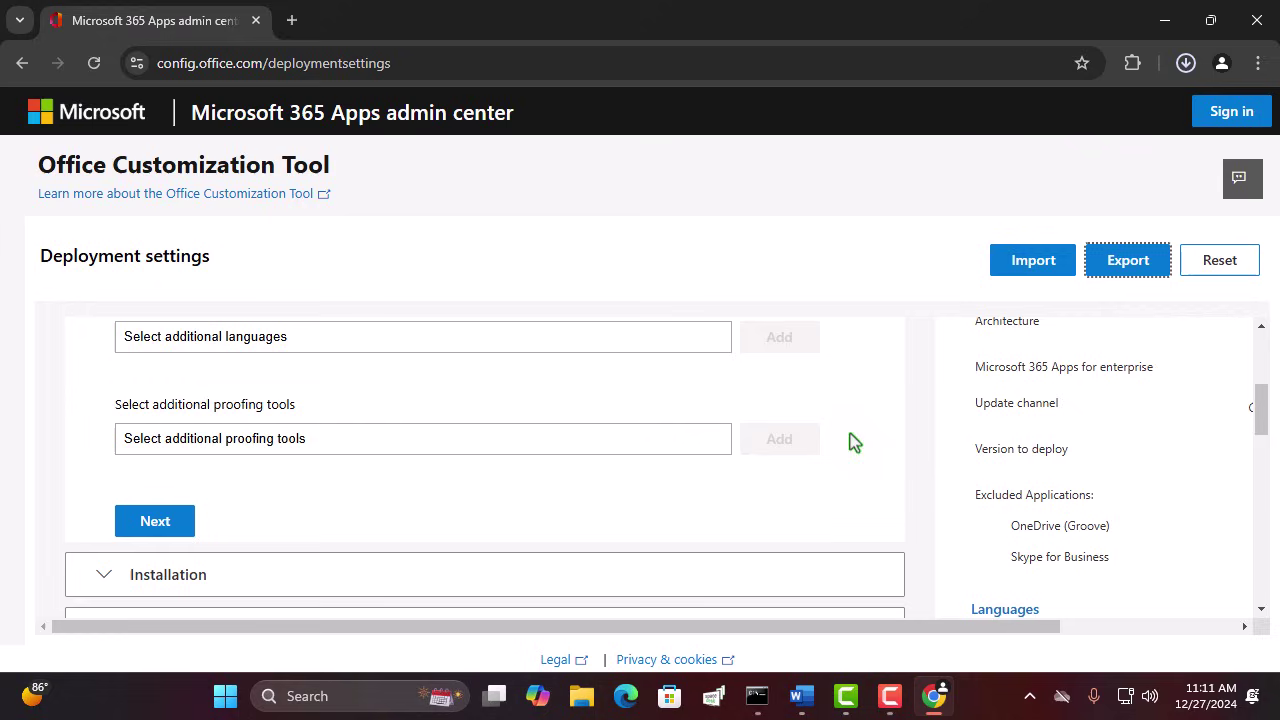
pyautogui.moveTo(1040, 135)
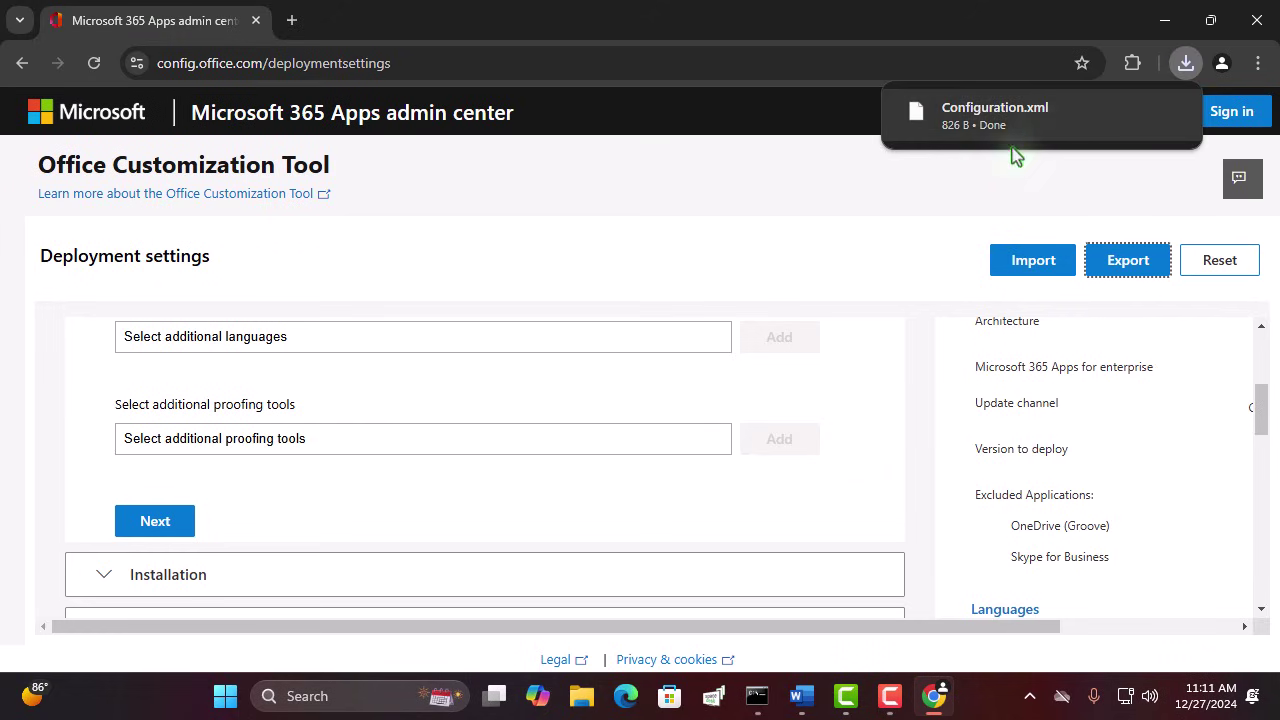
# Download the Office setup program from officecdn.microsoft.com/pr/wsus/setup.exe in a new browser tab
pyautogui.click(289, 21)
pyautogui.write('office')
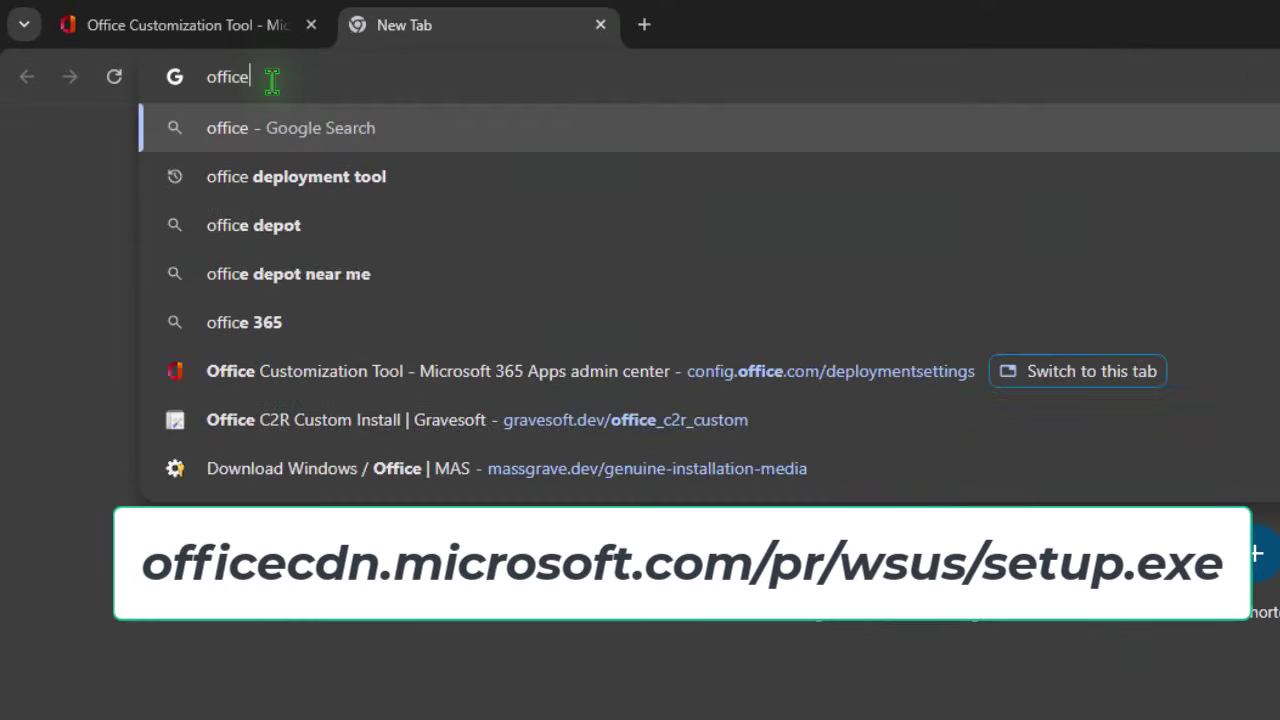
pyautogui.write('cdn.mir')
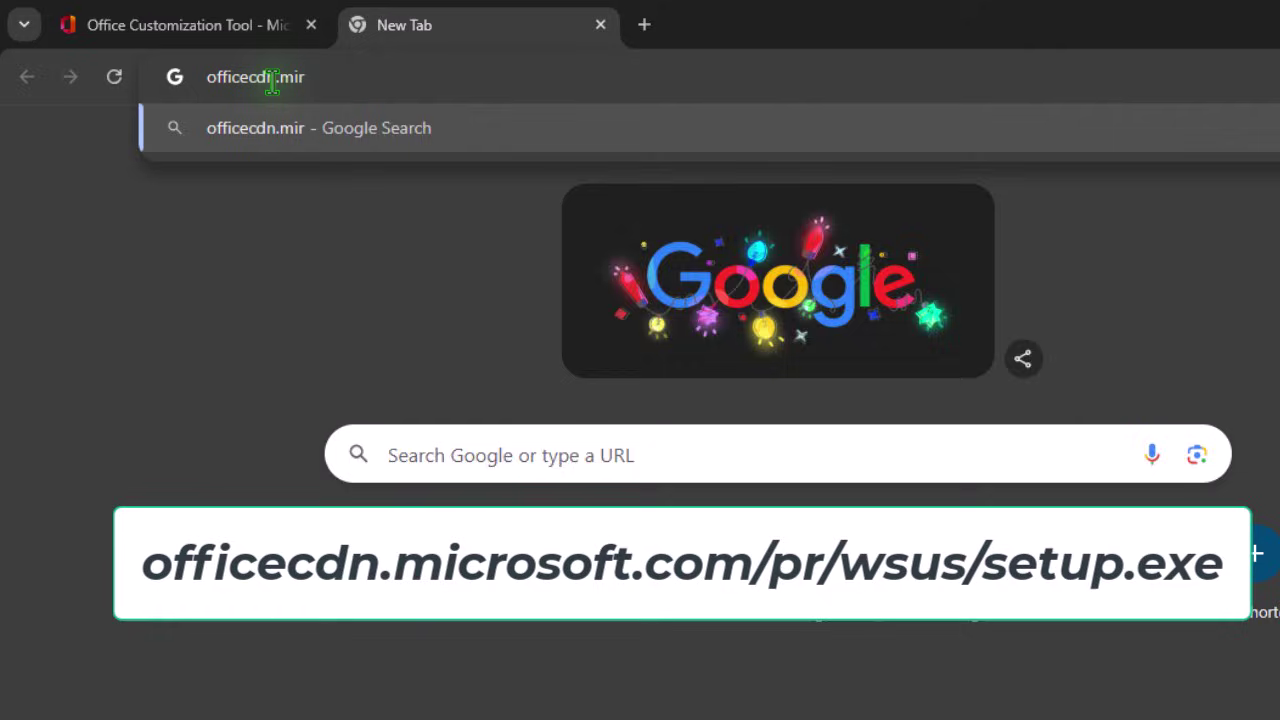
pyautogui.press('BackSpace')
pyautogui.write('crosoft.com/pr/')
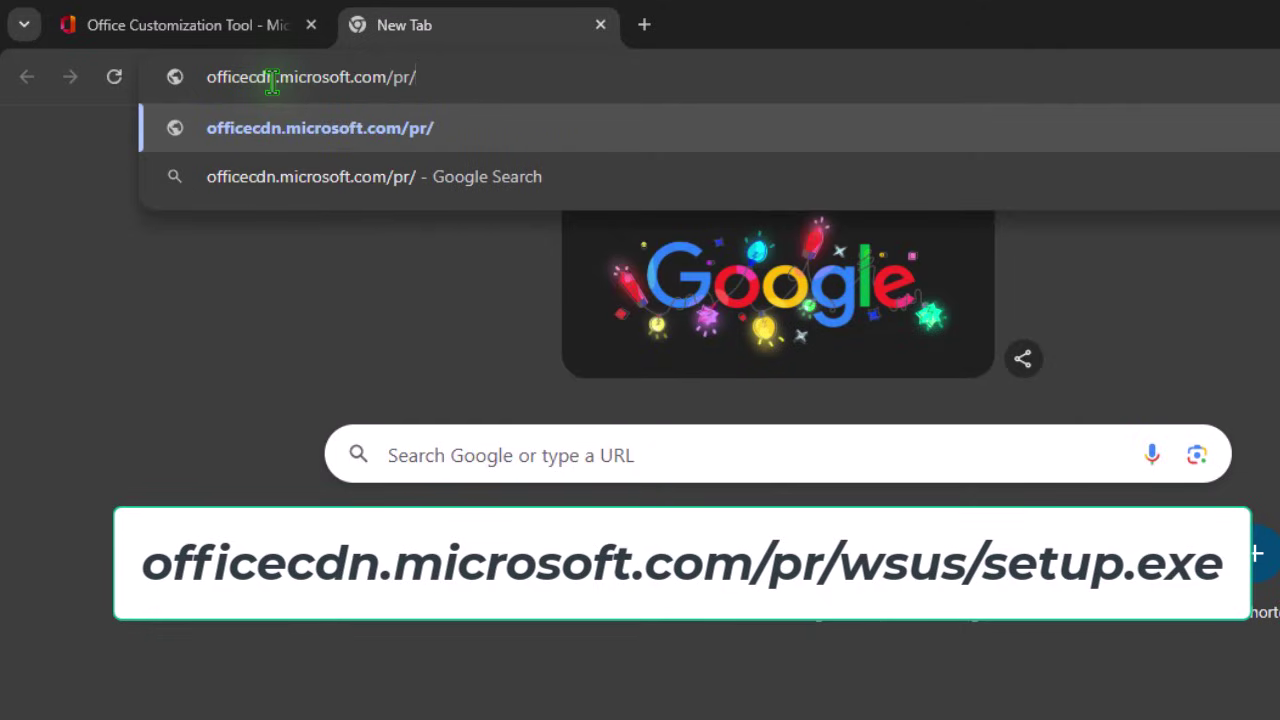
pyautogui.write('wsus/setup.ex')
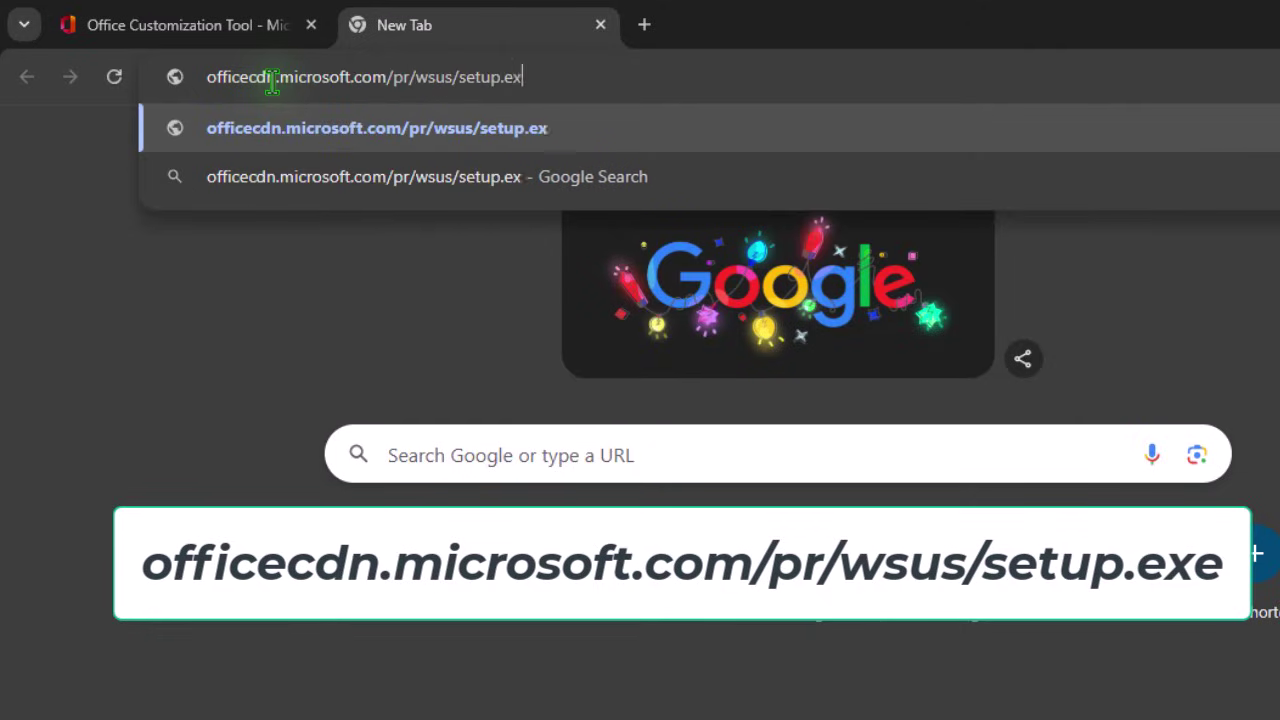
pyautogui.write('e')
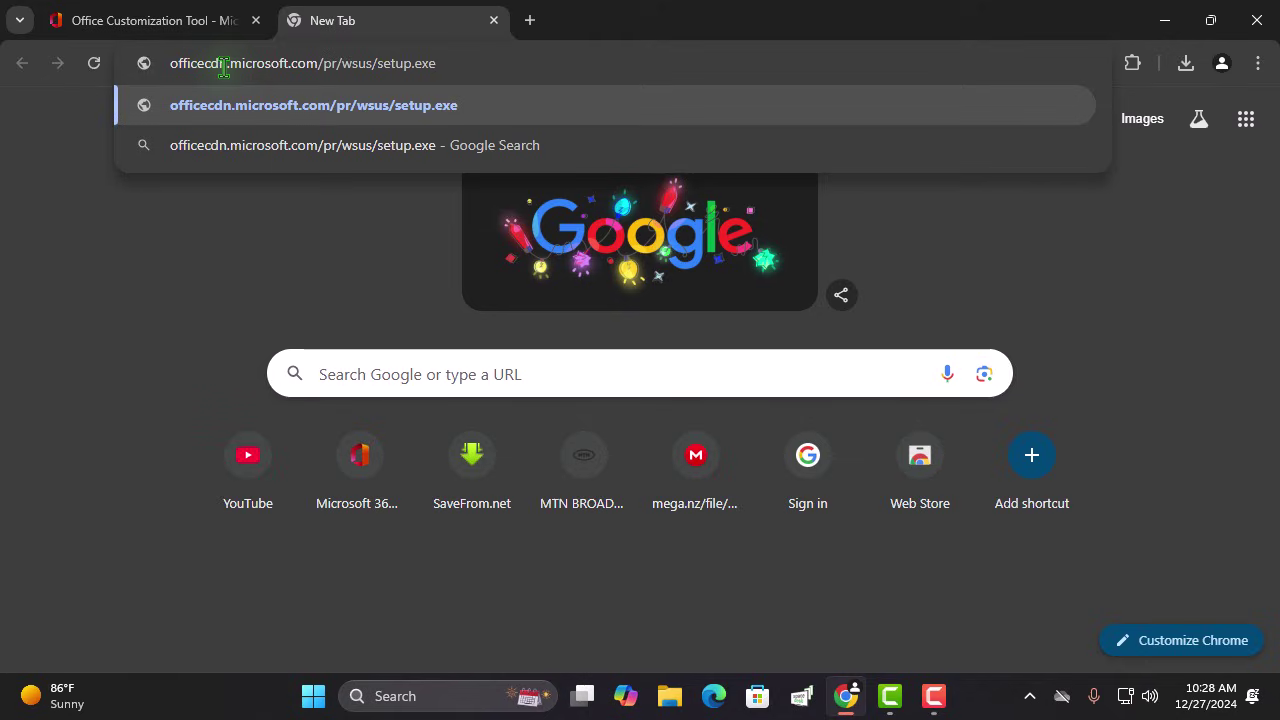
pyautogui.press('Return')
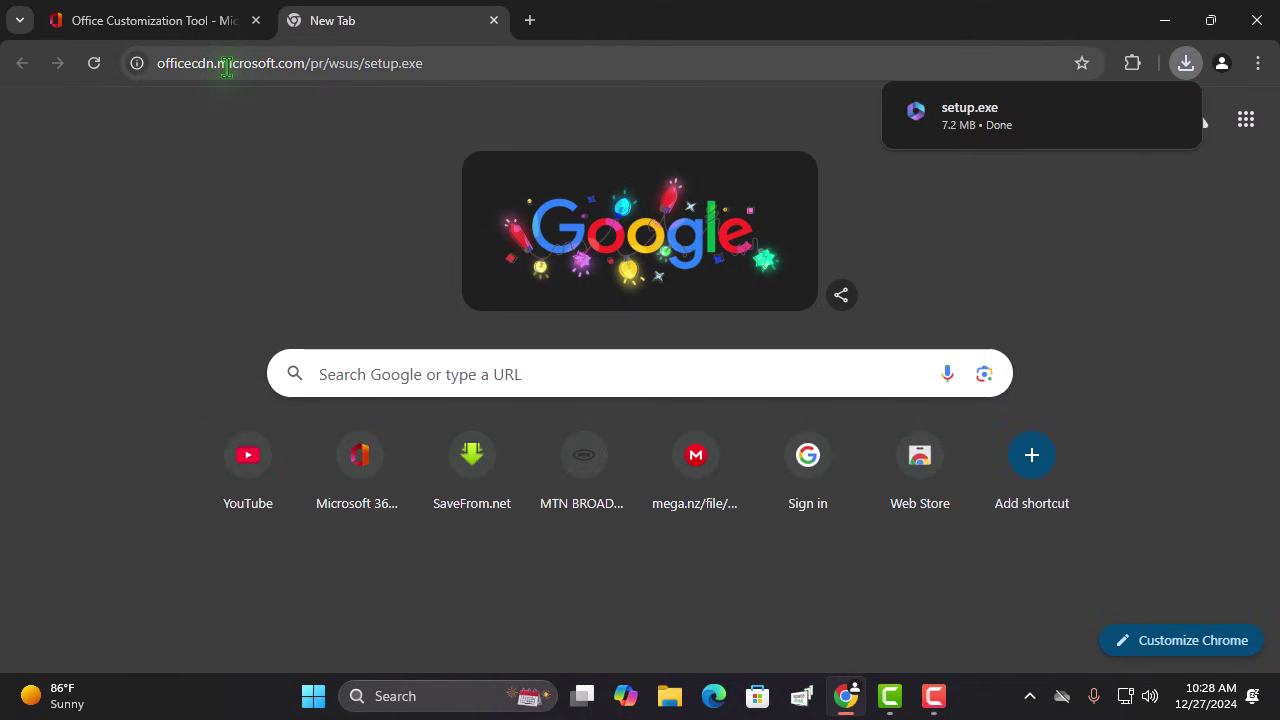
# Show the downloaded setup.exe in its folder and copy it together with the Configuration file
pyautogui.moveTo(910, 110)
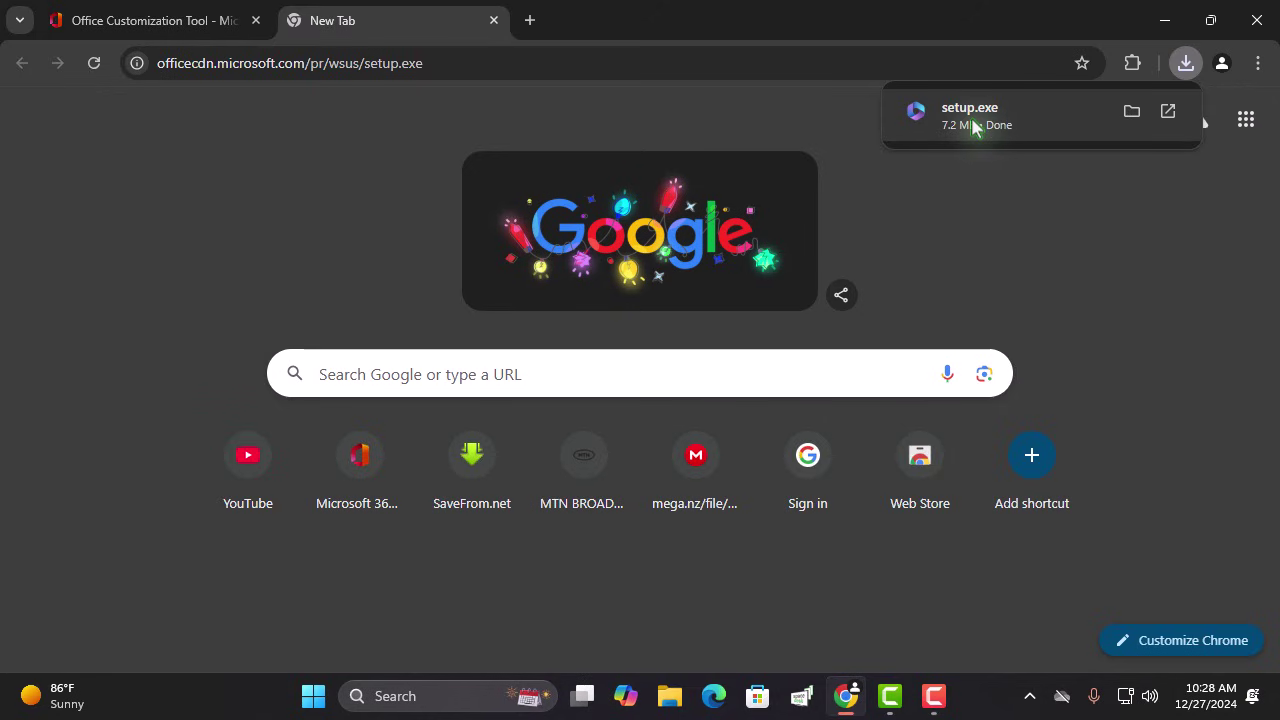
pyautogui.click(1131, 111)
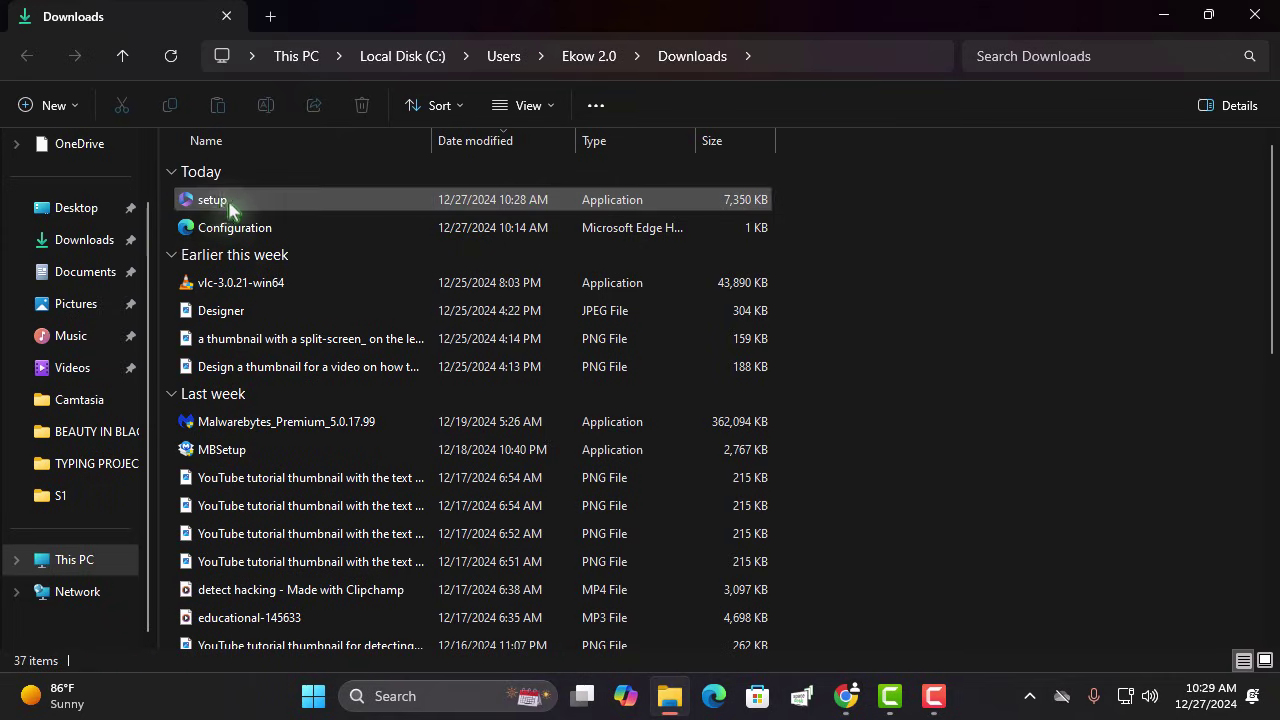
pyautogui.click(255, 230)
pyautogui.keyDown('ctrl'); pyautogui.click(245, 203); pyautogui.keyUp('ctrl')
pyautogui.rightClick(243, 203)
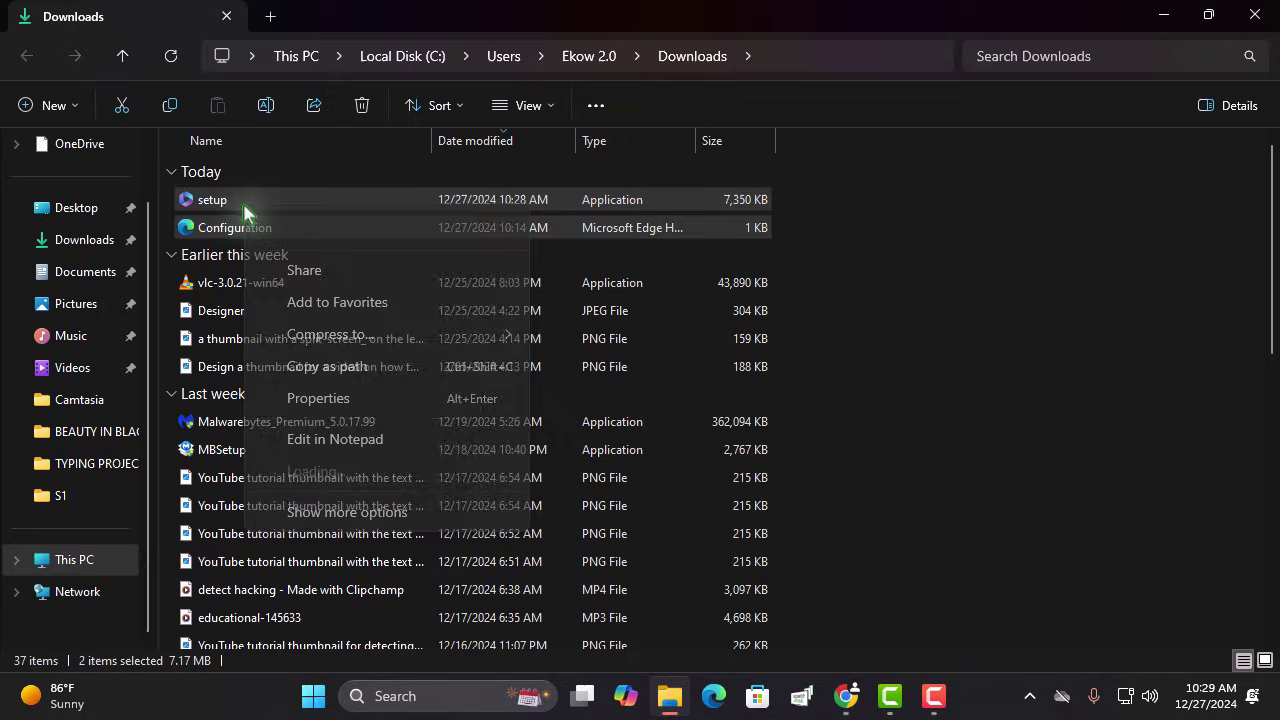
pyautogui.click(308, 226)
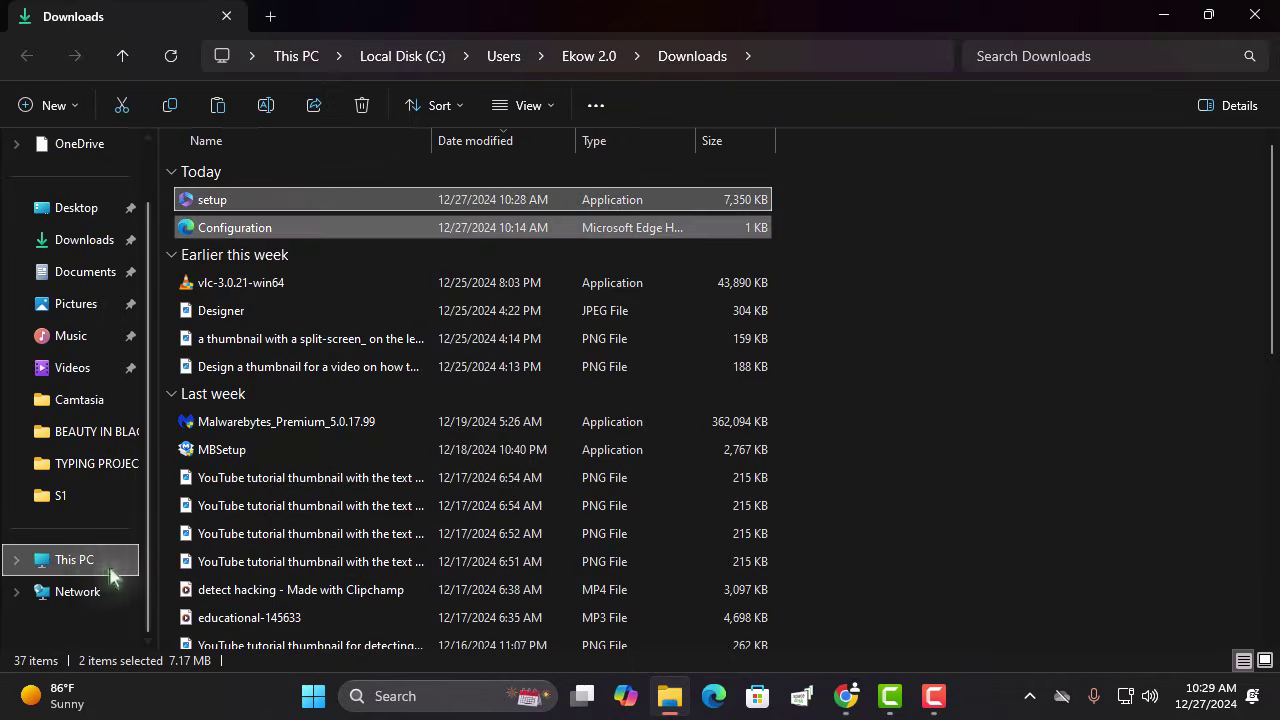
# Create a new folder named OFFICE 365 on Local Disk (C:)
pyautogui.click(70, 568)
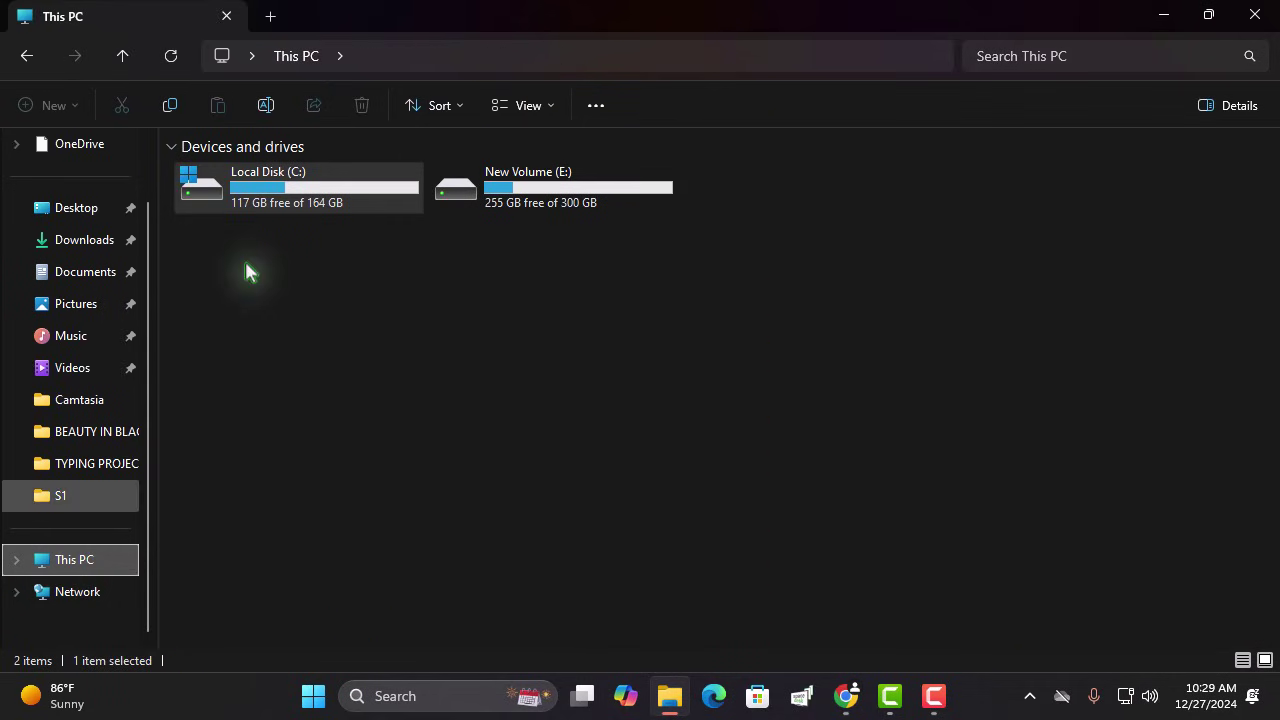
pyautogui.doubleClick(251, 189)
pyautogui.rightClick(202, 462)
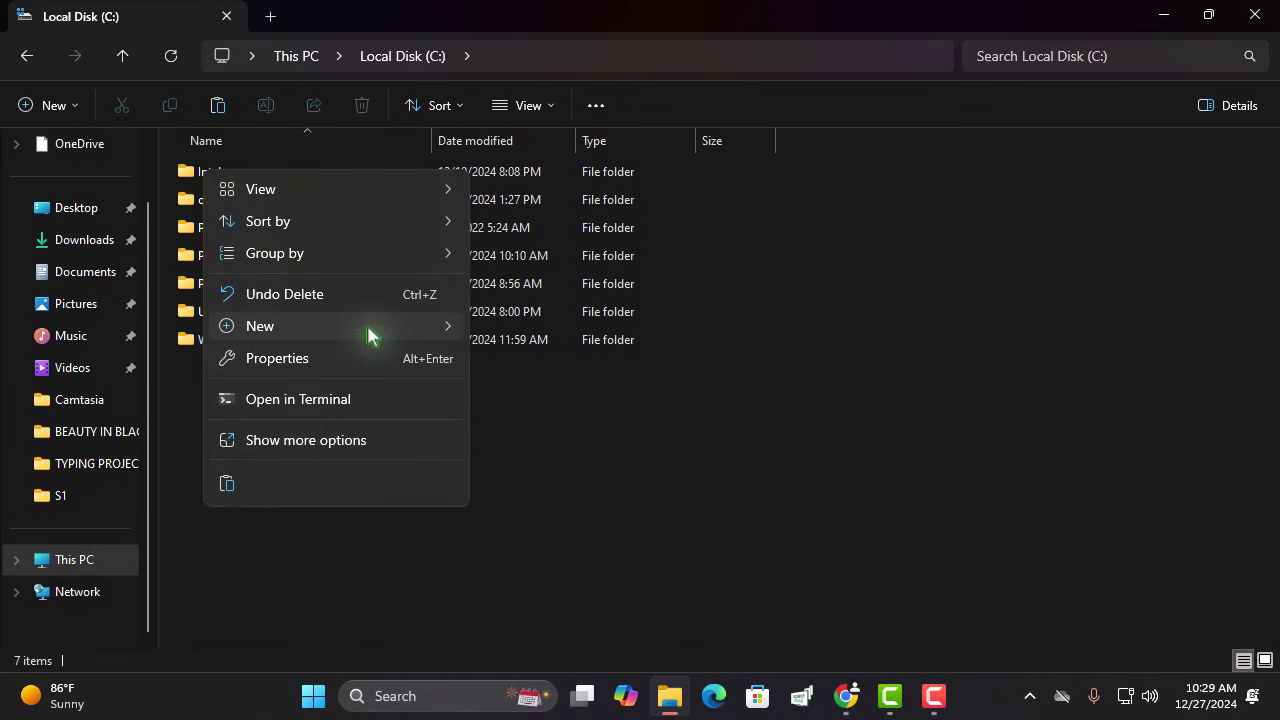
pyautogui.moveTo(366, 330)
pyautogui.click(482, 332)
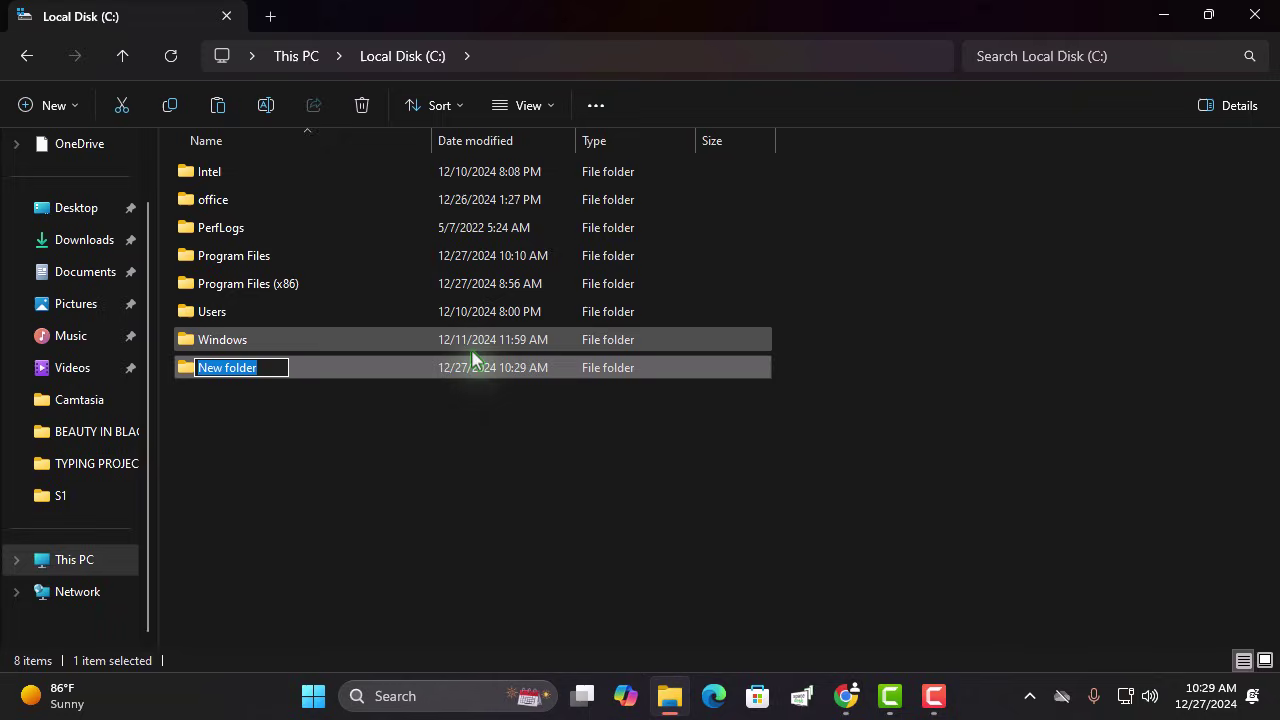
pyautogui.write('OFFICE 365')
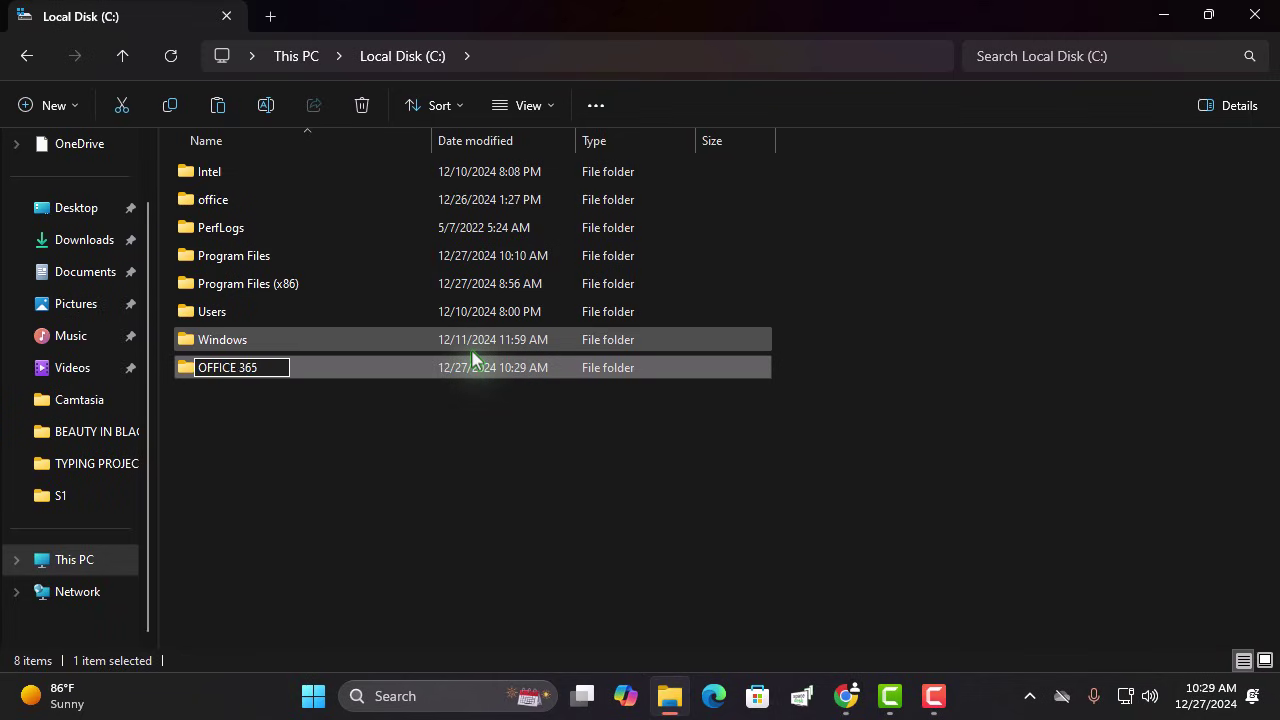
pyautogui.press('Return')
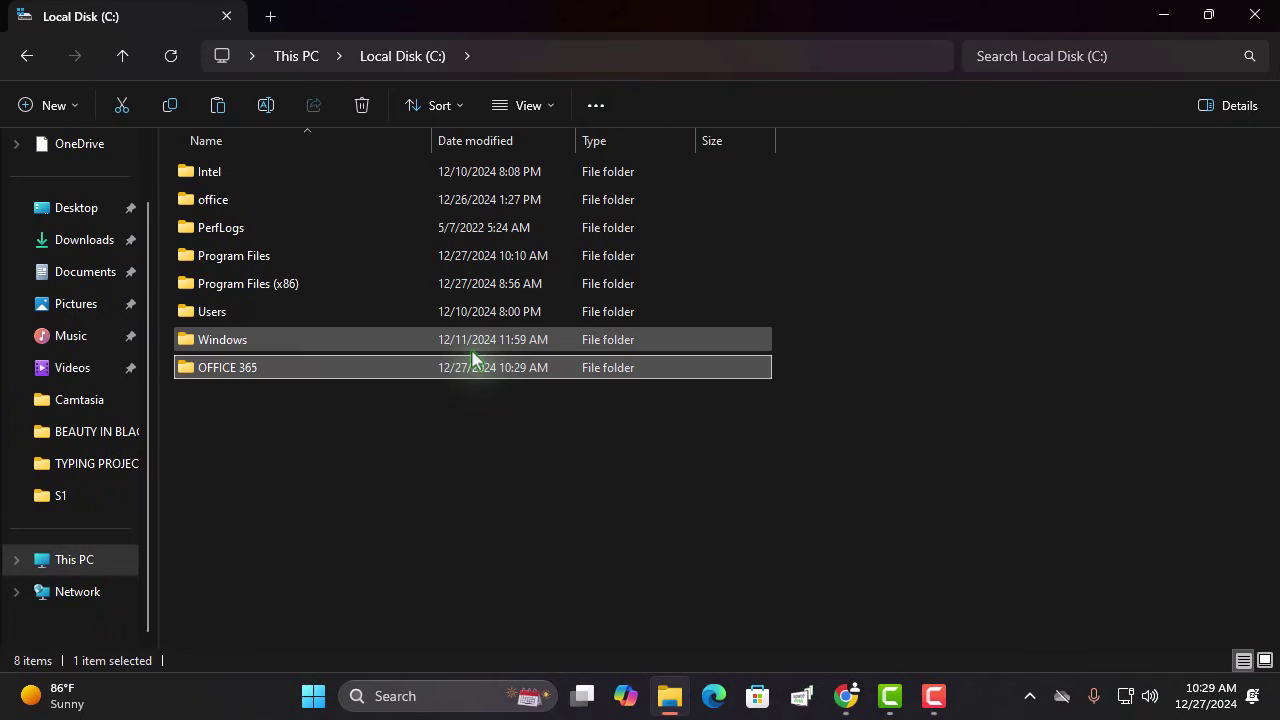
# Paste the copied setup and Configuration files into the OFFICE 365 folder
pyautogui.doubleClick(367, 372)
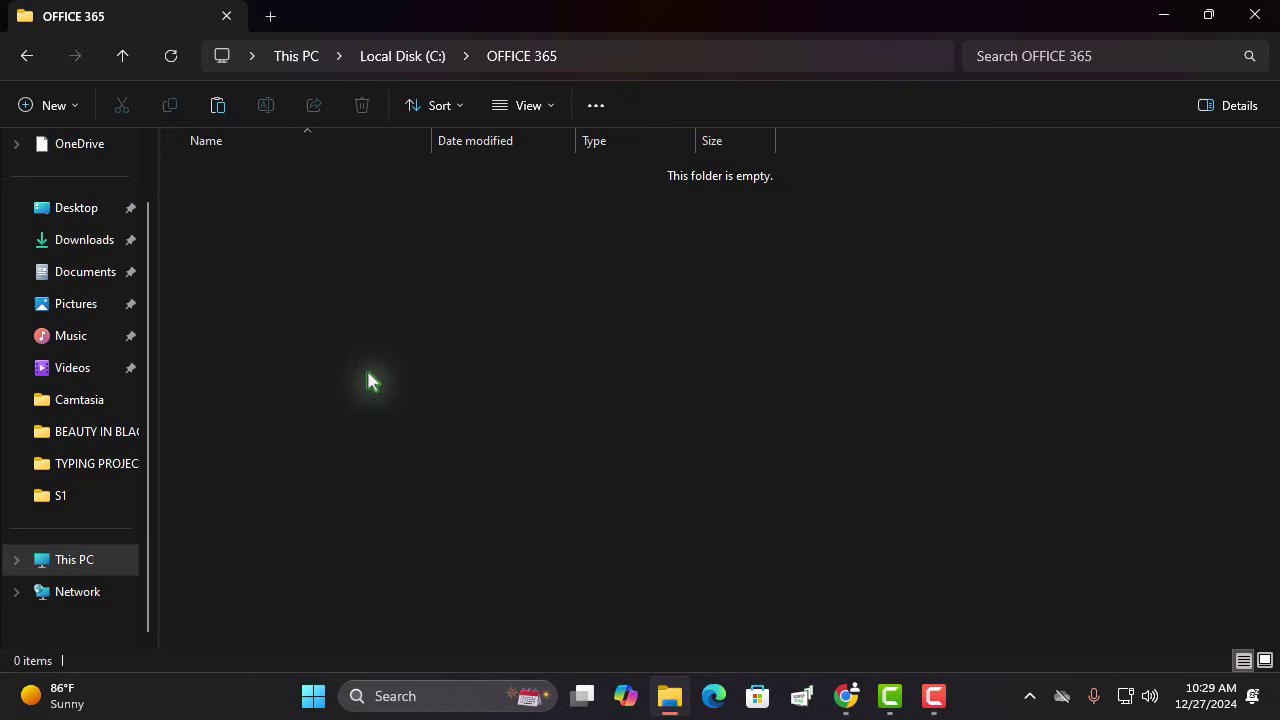
pyautogui.rightClick(257, 222)
pyautogui.click(284, 247)
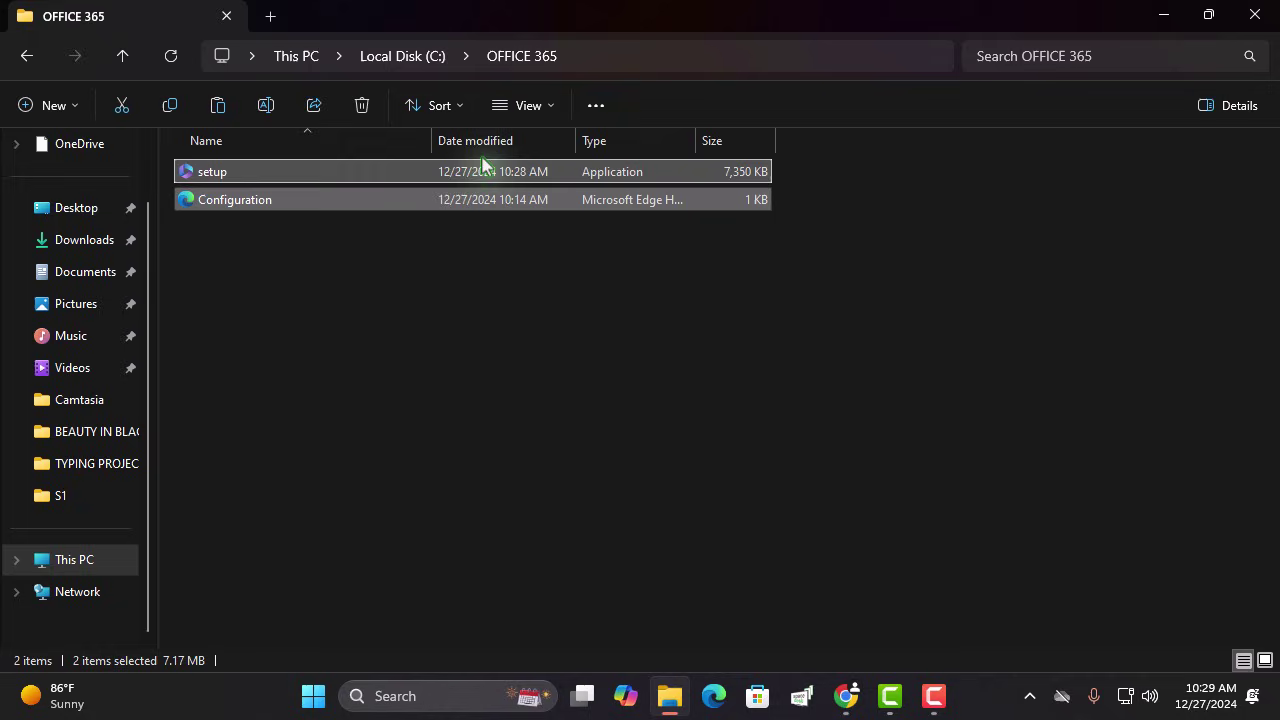
# Copy the OFFICE 365 folder's address and open Command Prompt as administrator
pyautogui.rightClick(587, 57)
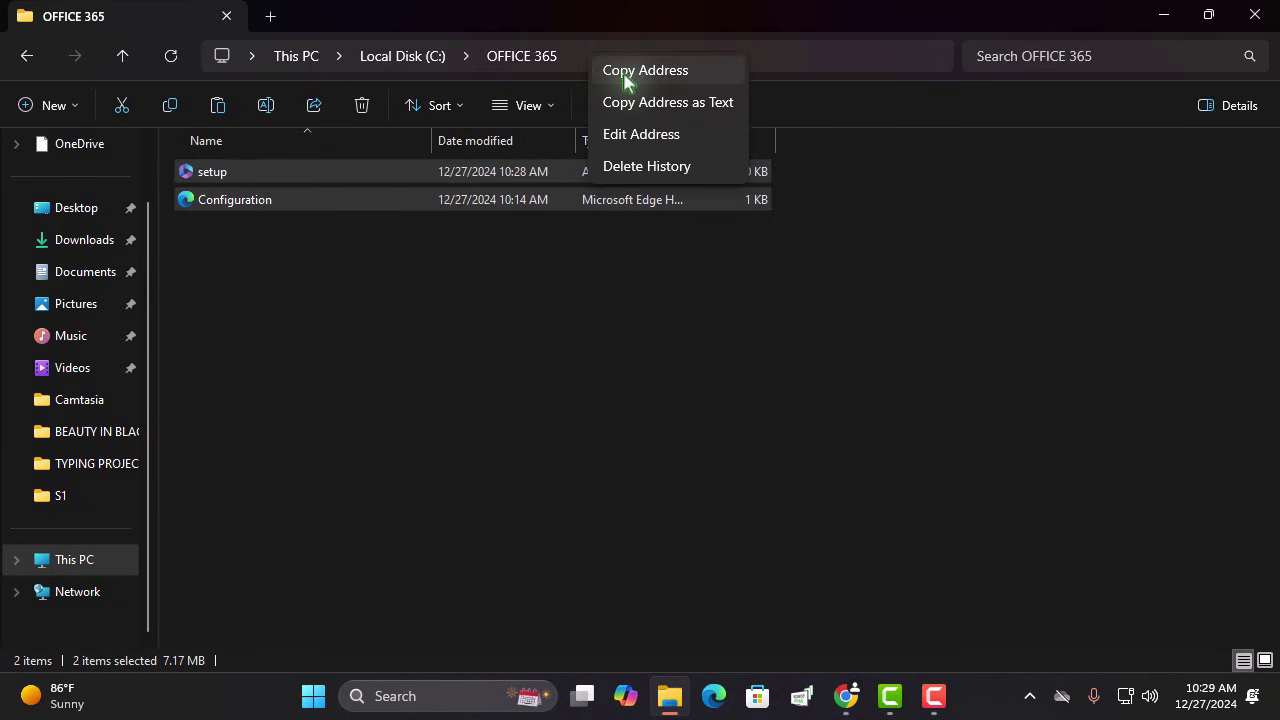
pyautogui.click(626, 72)
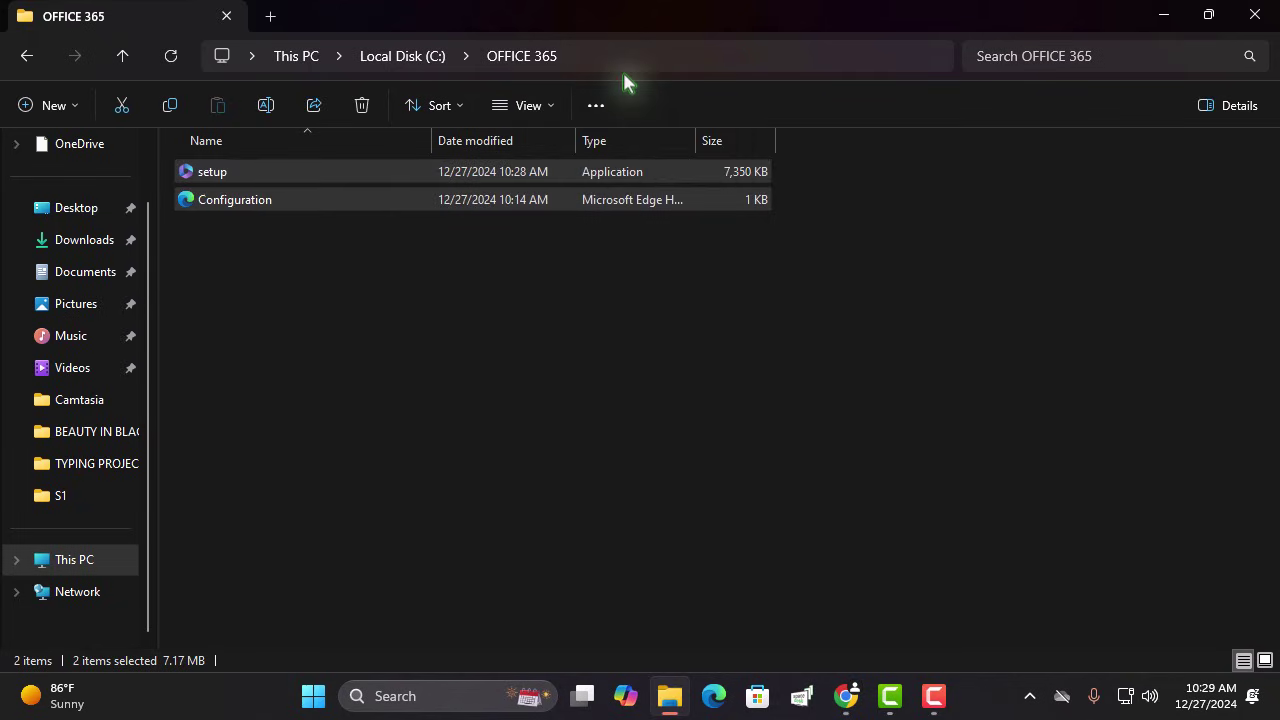
pyautogui.click(423, 696)
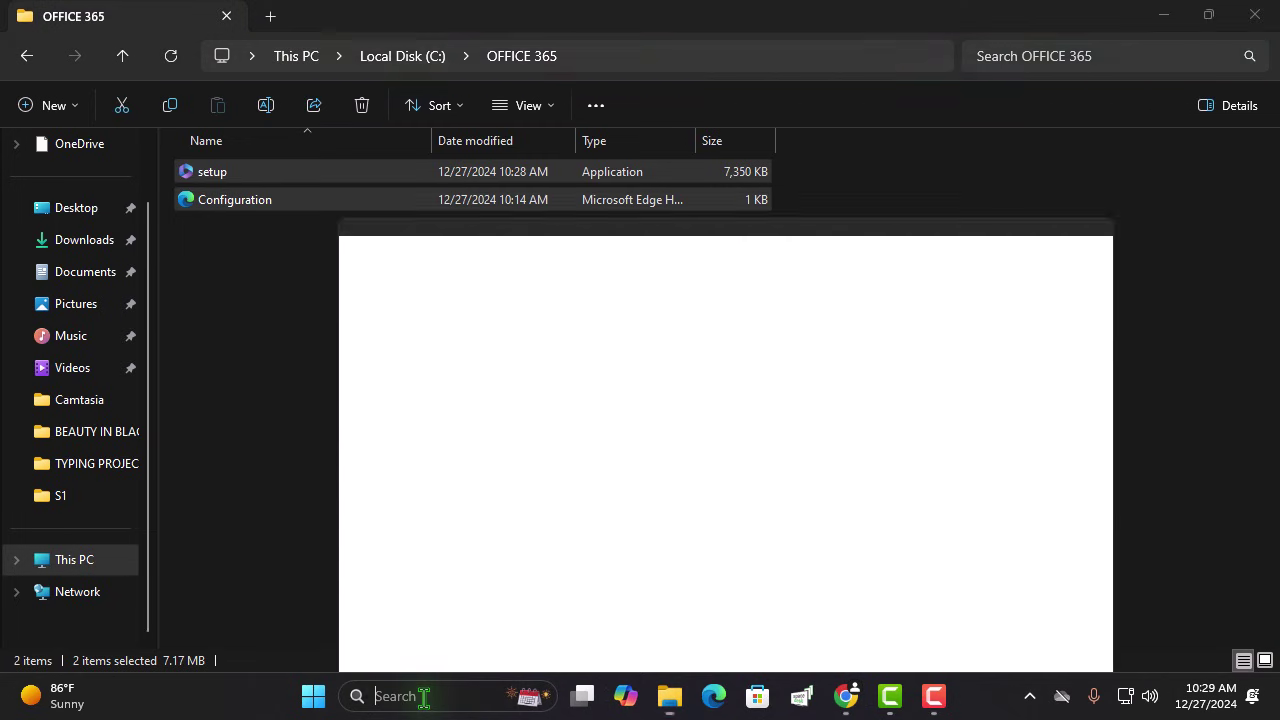
pyautogui.write('CMD')
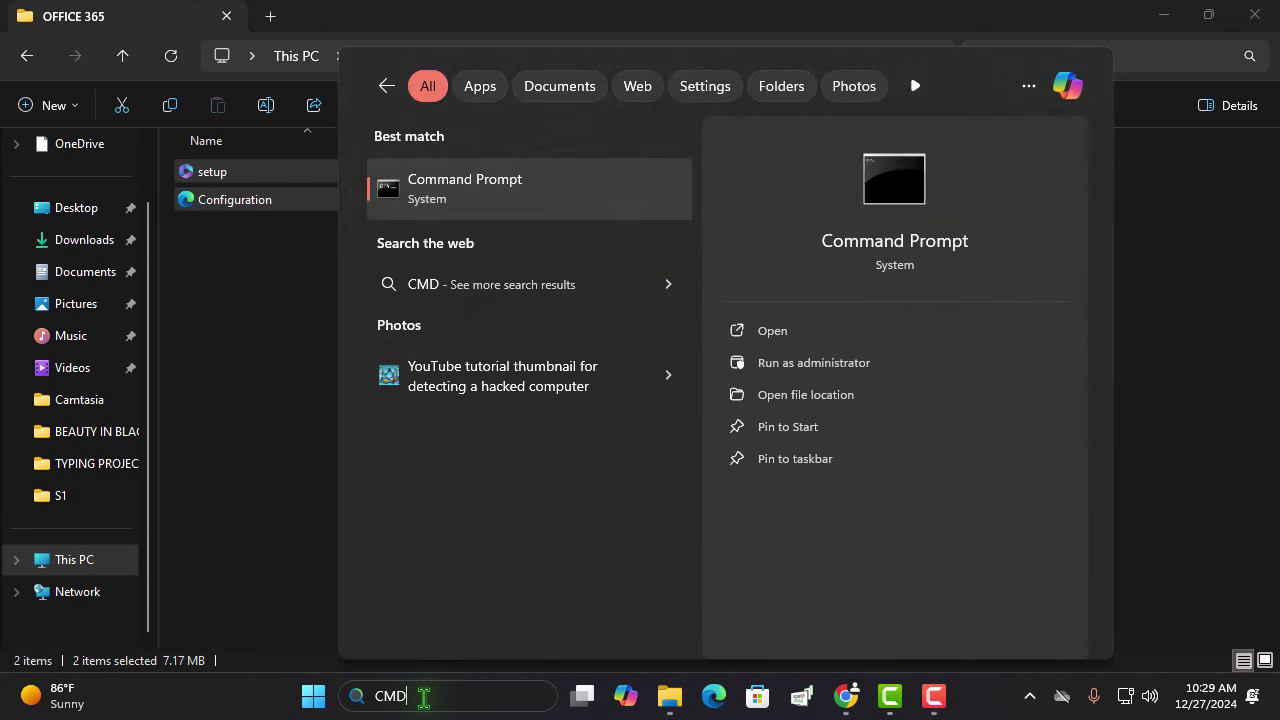
pyautogui.rightClick(536, 182)
pyautogui.click(568, 208)
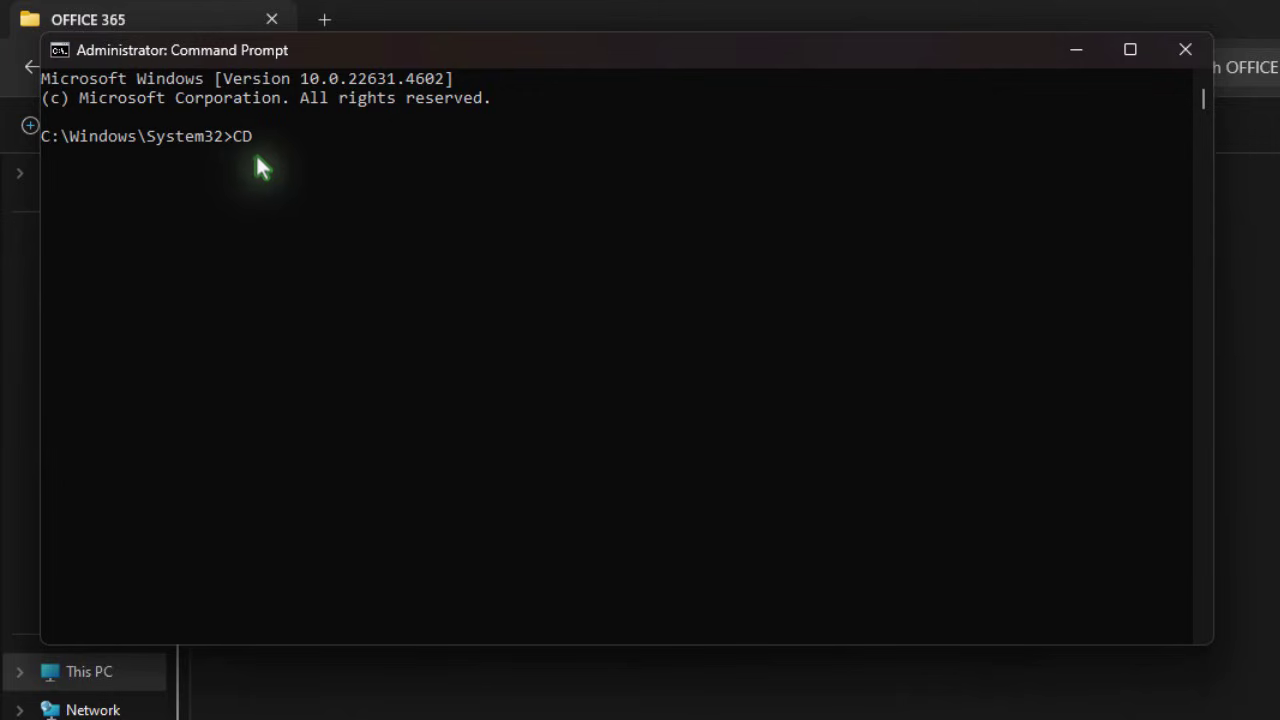
# Change the Command Prompt directory to the copied folder path with CD C:\OFFICE 365
pyautogui.write('CD')
pyautogui.hotkey('ctrl', 'v')
pyautogui.press('Return')
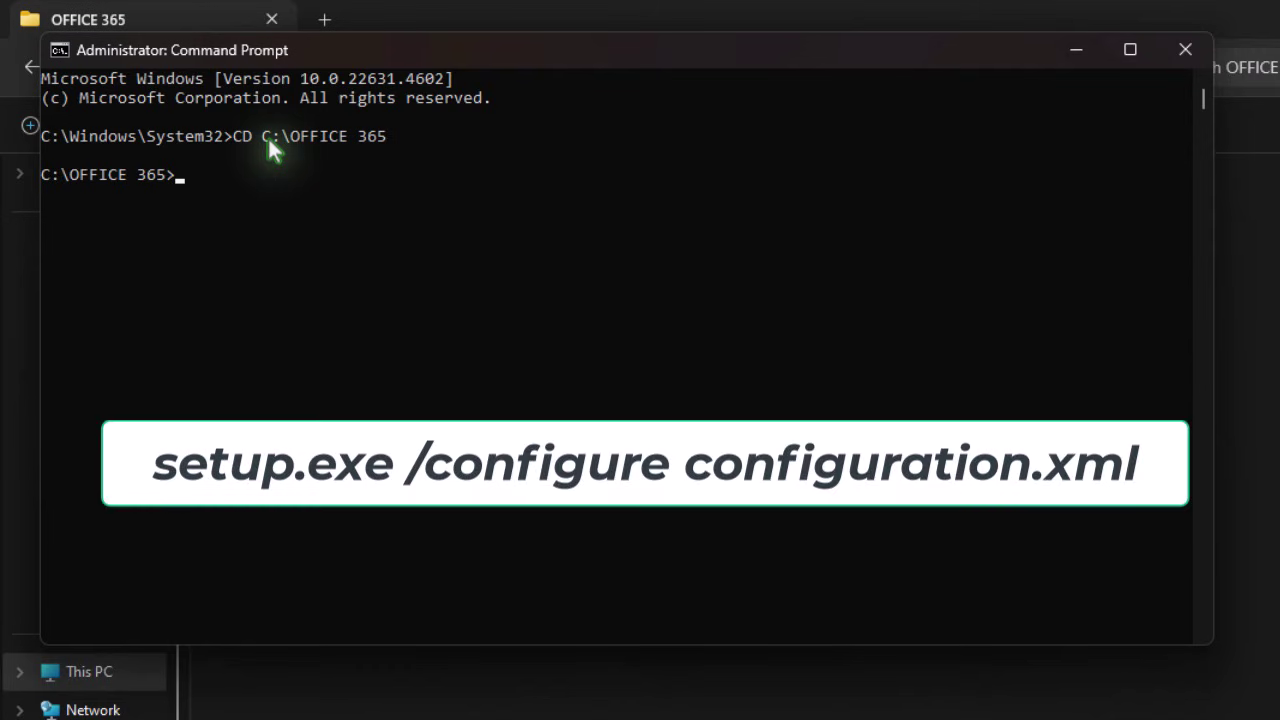
# Install Office by running the command setup.exe /configure configuration.xml
pyautogui.write('setup.exe /configure co')
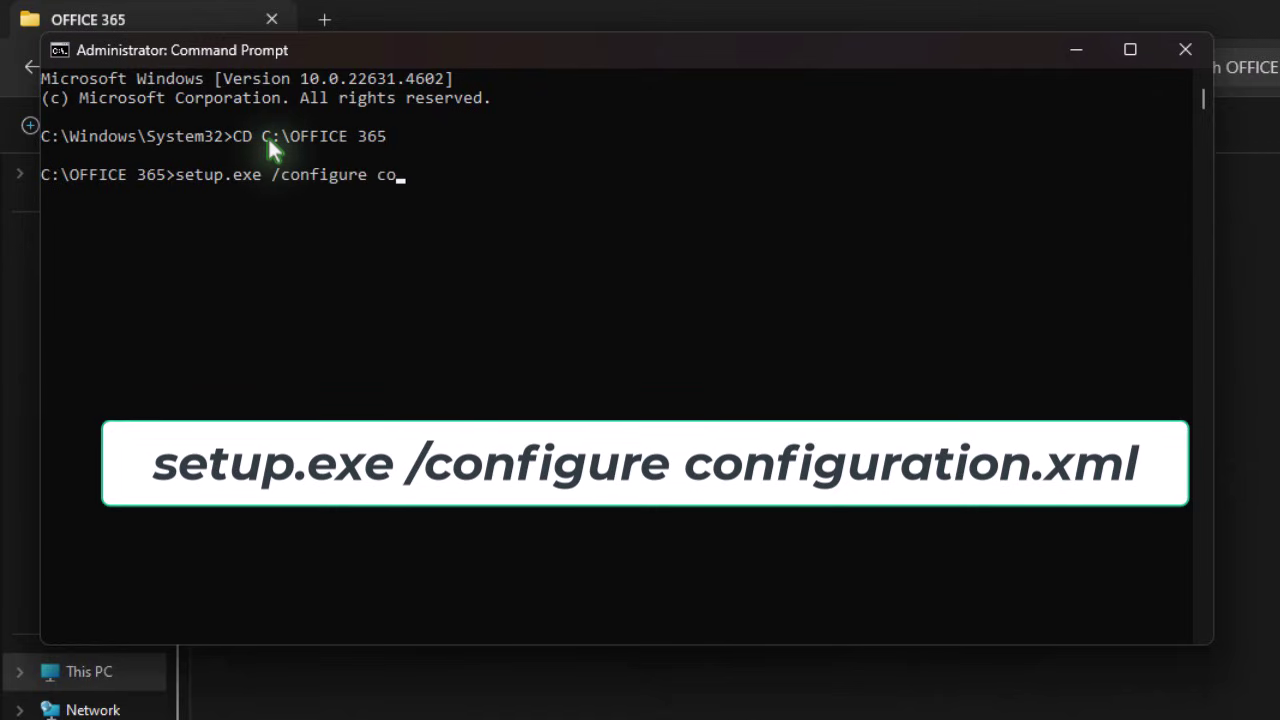
pyautogui.write('nfiguration.xml')
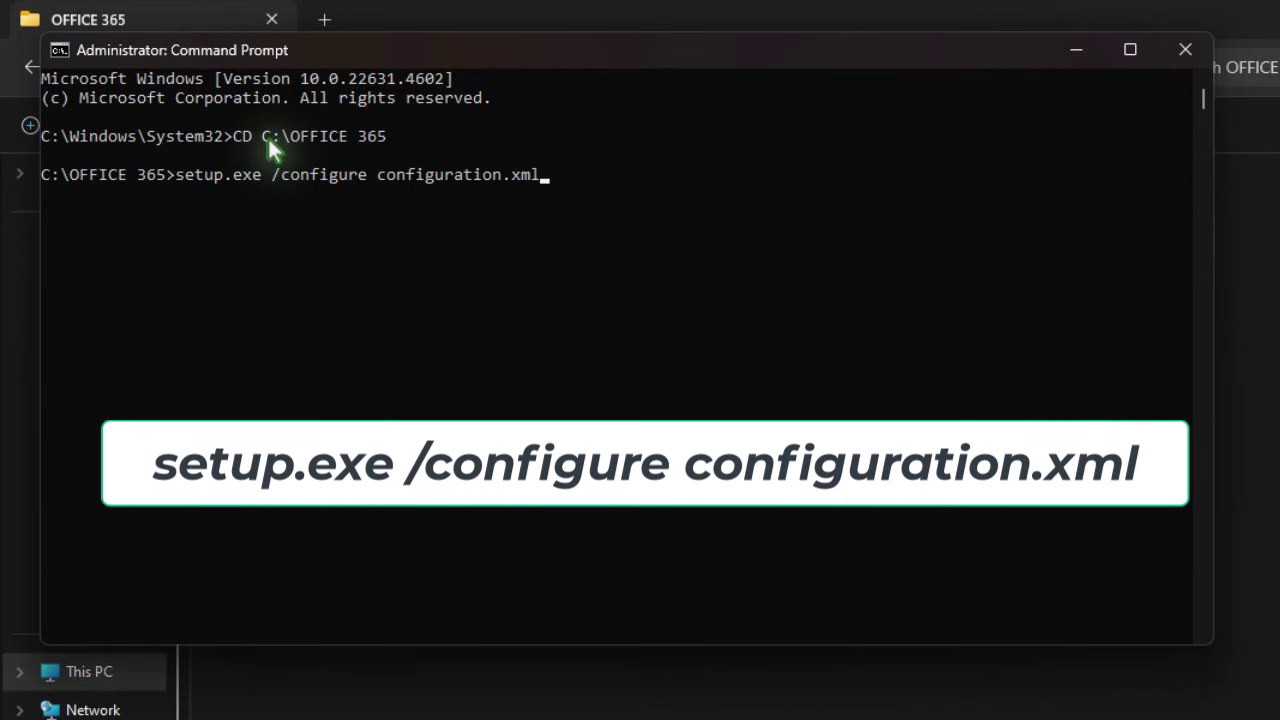
pyautogui.press('Return')
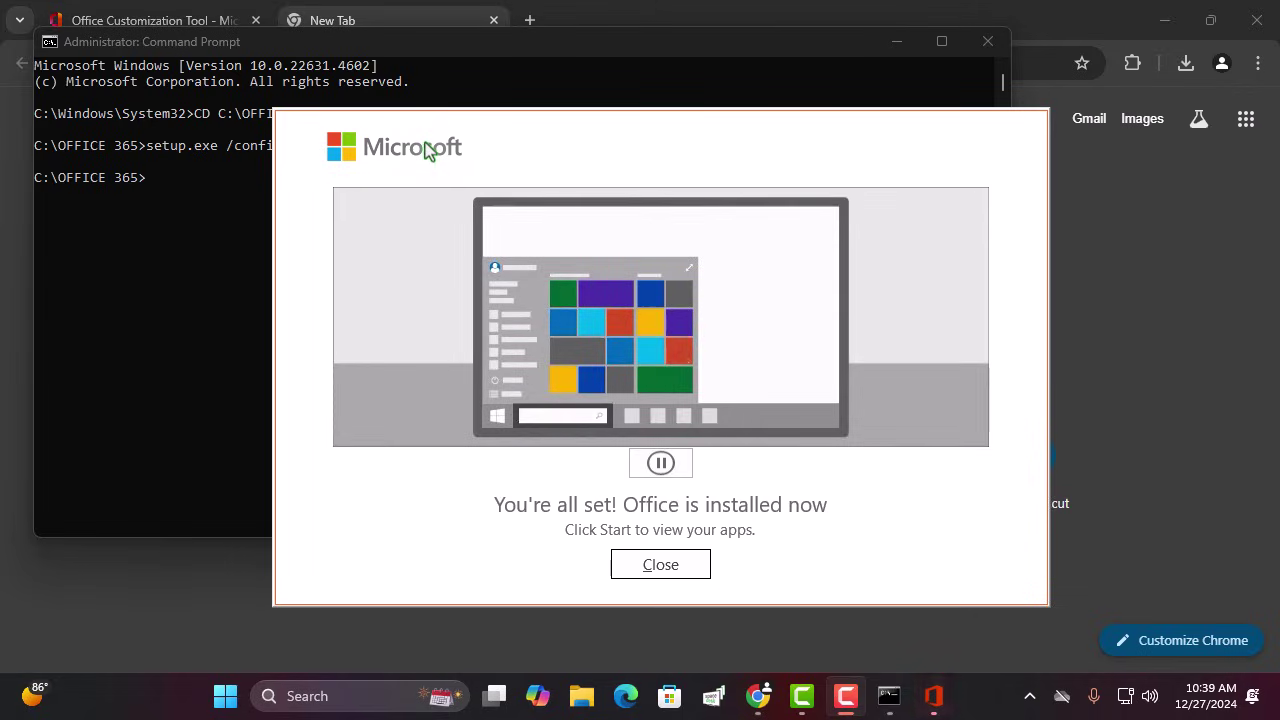
# Close the finished Office installer, the Command Prompt window and the browser
pyautogui.click(658, 566)
pyautogui.click(987, 42)
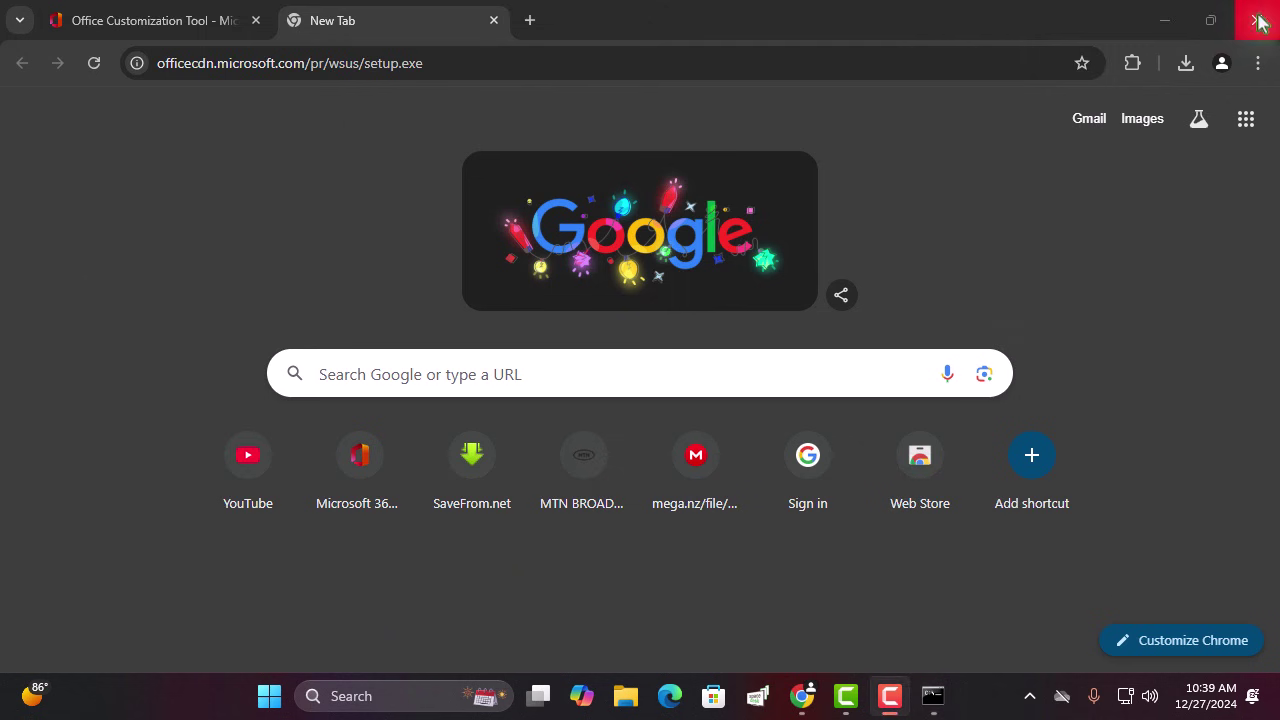
pyautogui.click(1257, 20)
# Search Windows for Word, open it and accept the Microsoft Office license agreement
pyautogui.click(421, 698)
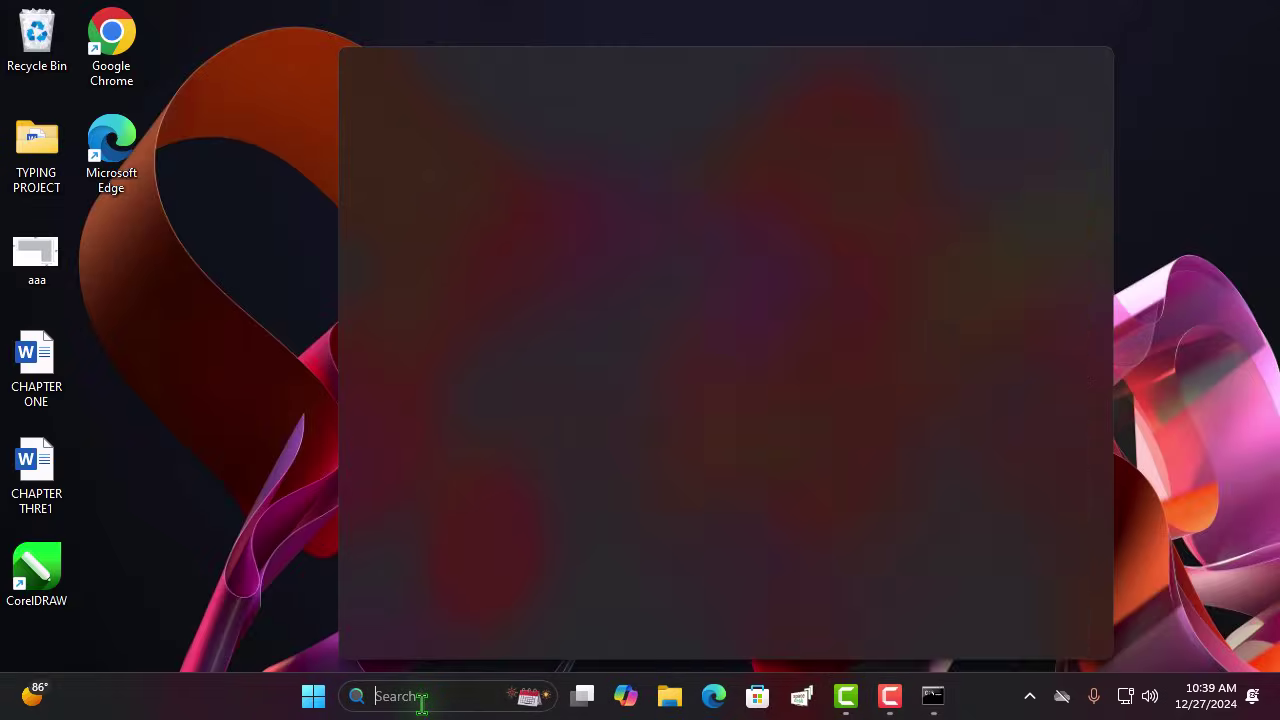
pyautogui.write('word')
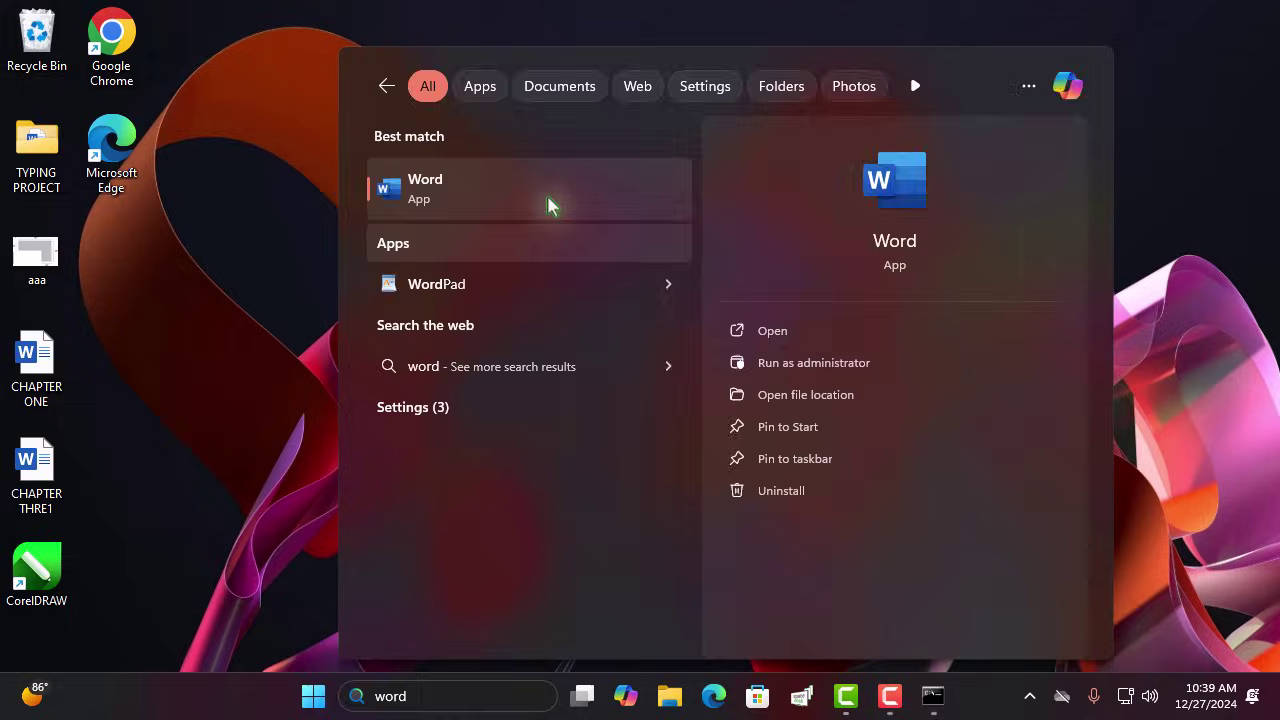
pyautogui.click(547, 197)
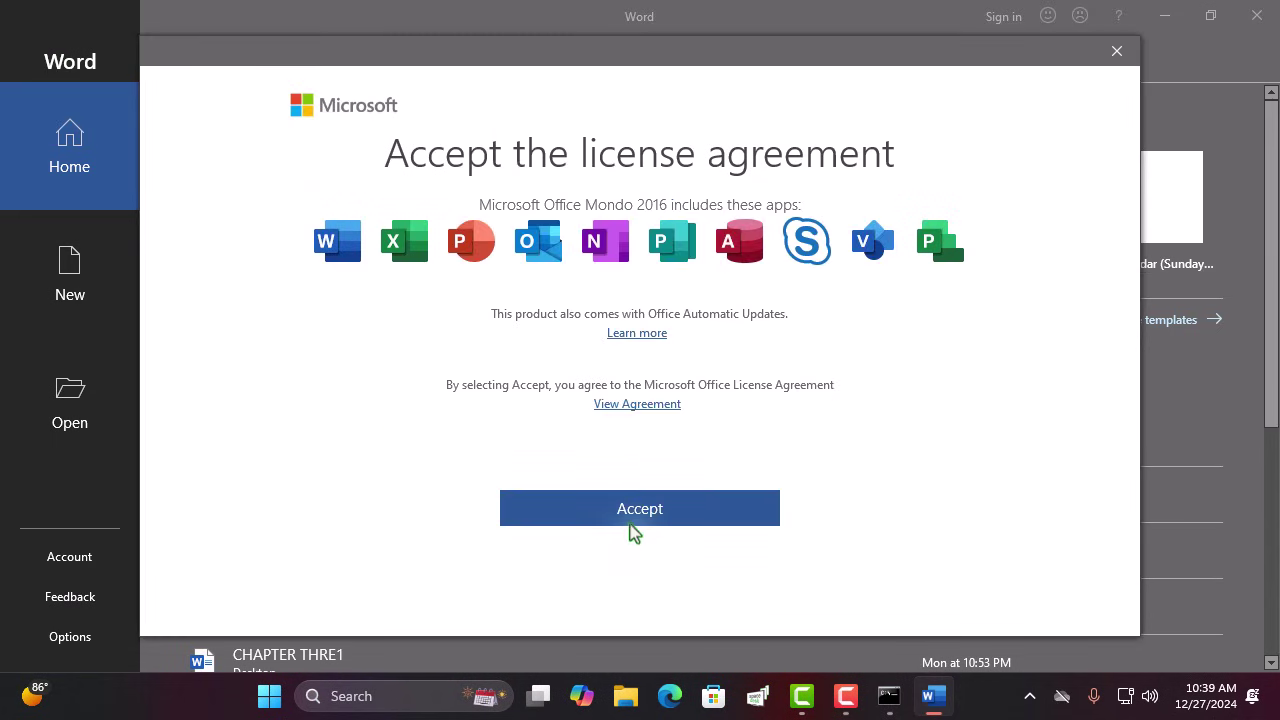
pyautogui.click(633, 520)
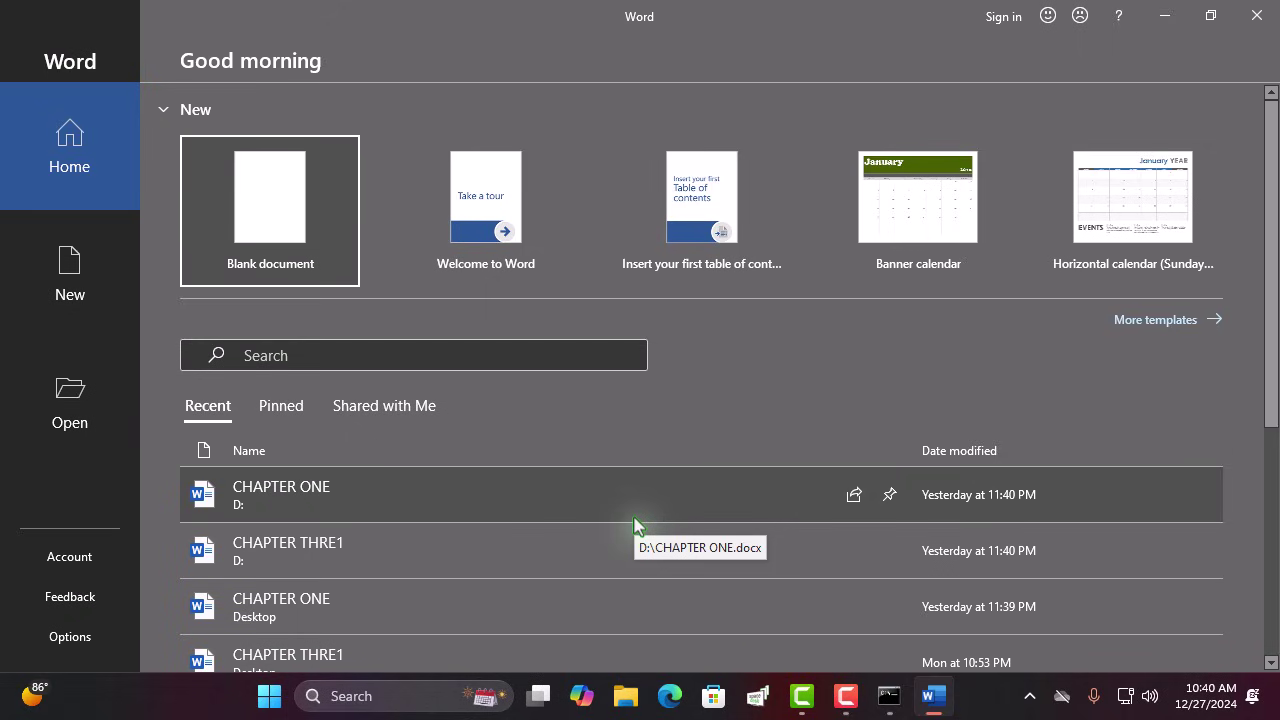
# Create a blank document and write "Thank you for watching this video, I hope you liked it. Don't forget to subscr"
pyautogui.click(300, 206)
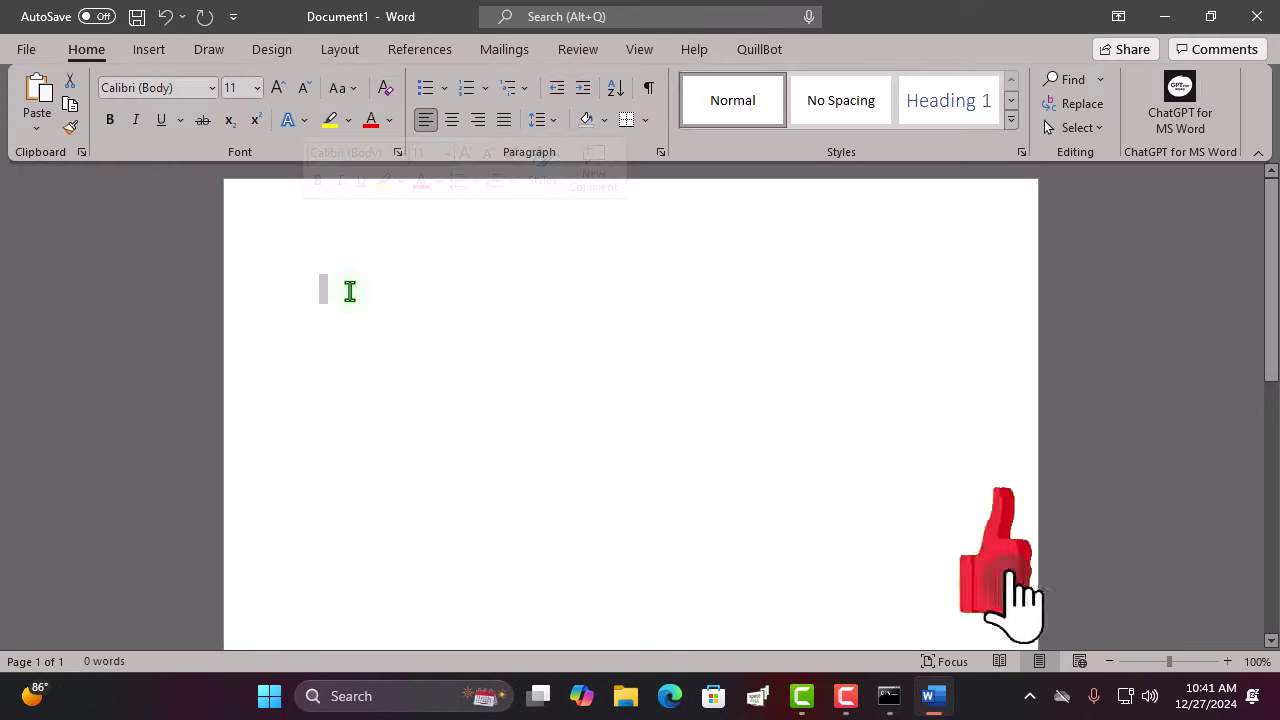
pyautogui.write('thank')
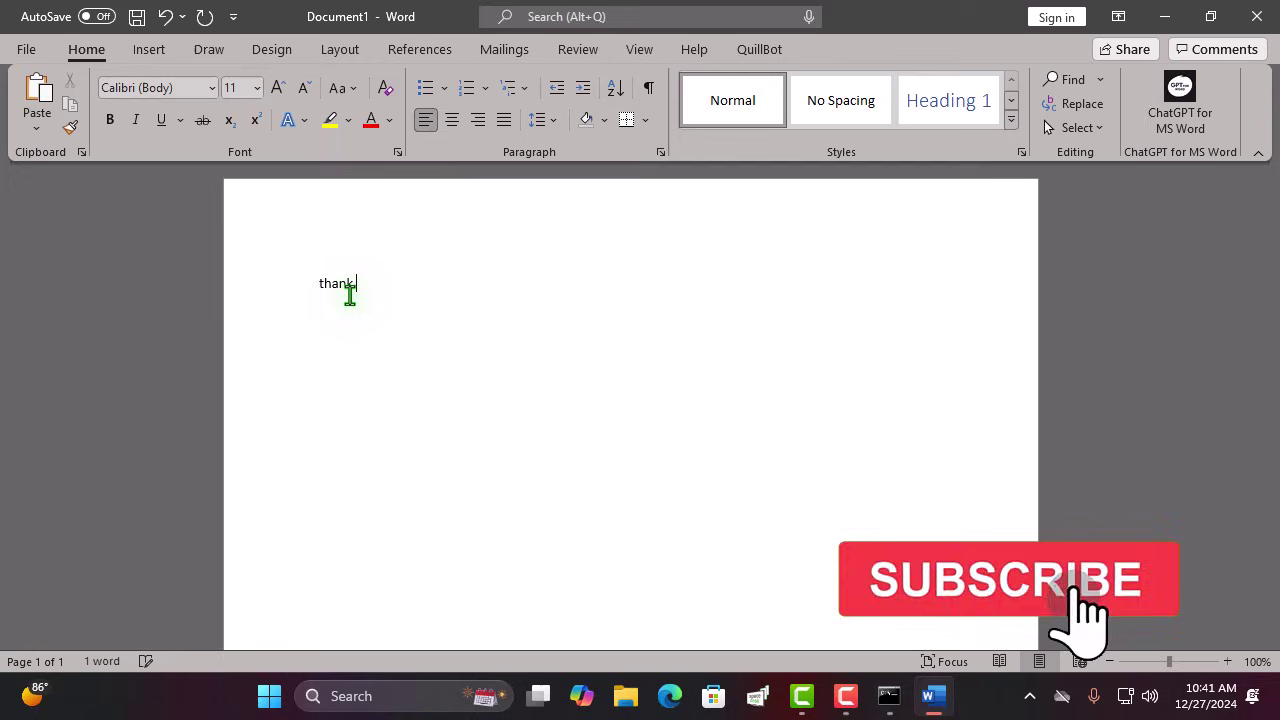
pyautogui.write(' you for watch')
pyautogui.press('BackSpace')
pyautogui.write('hin ')
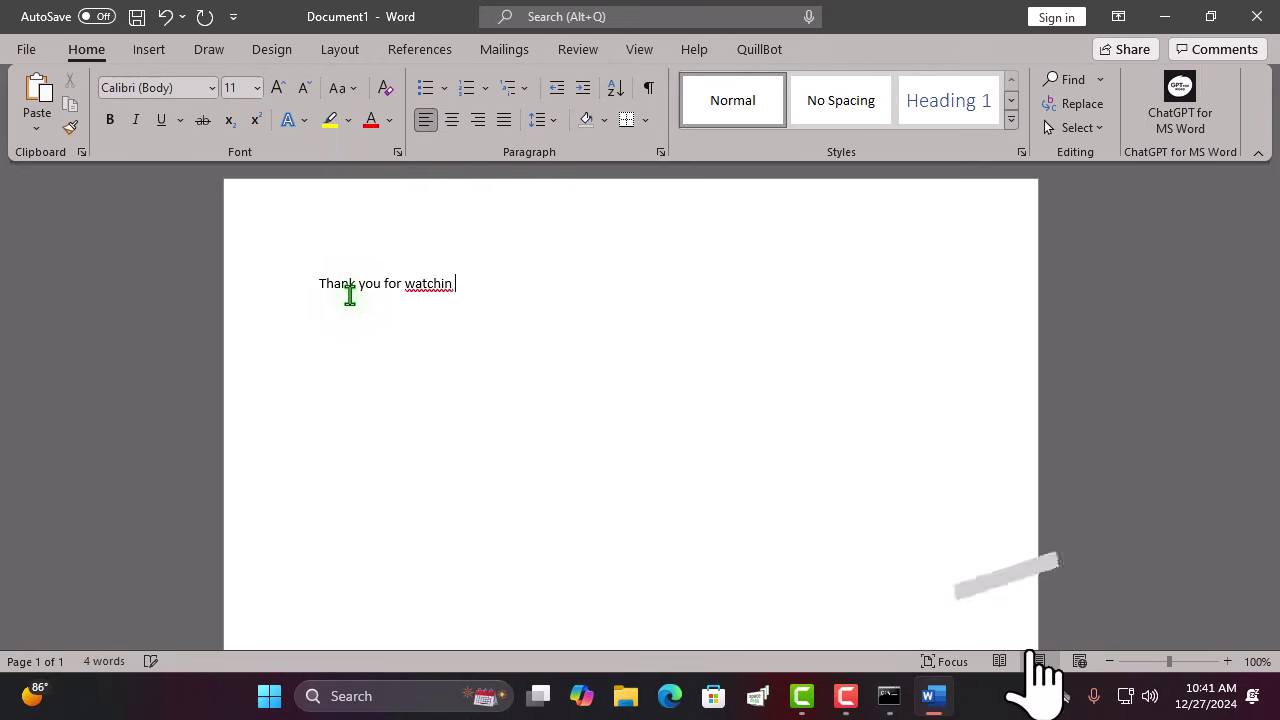
pyautogui.write(', I hope')
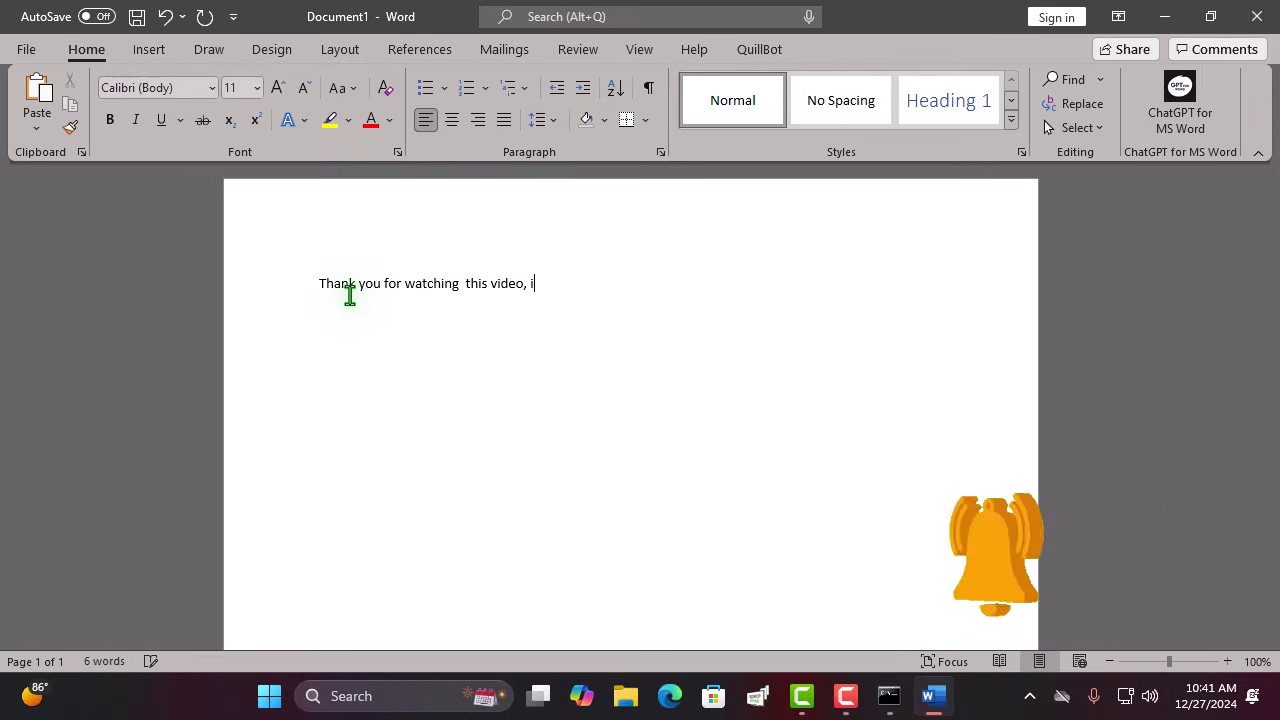
pyautogui.write('  you liked it.')
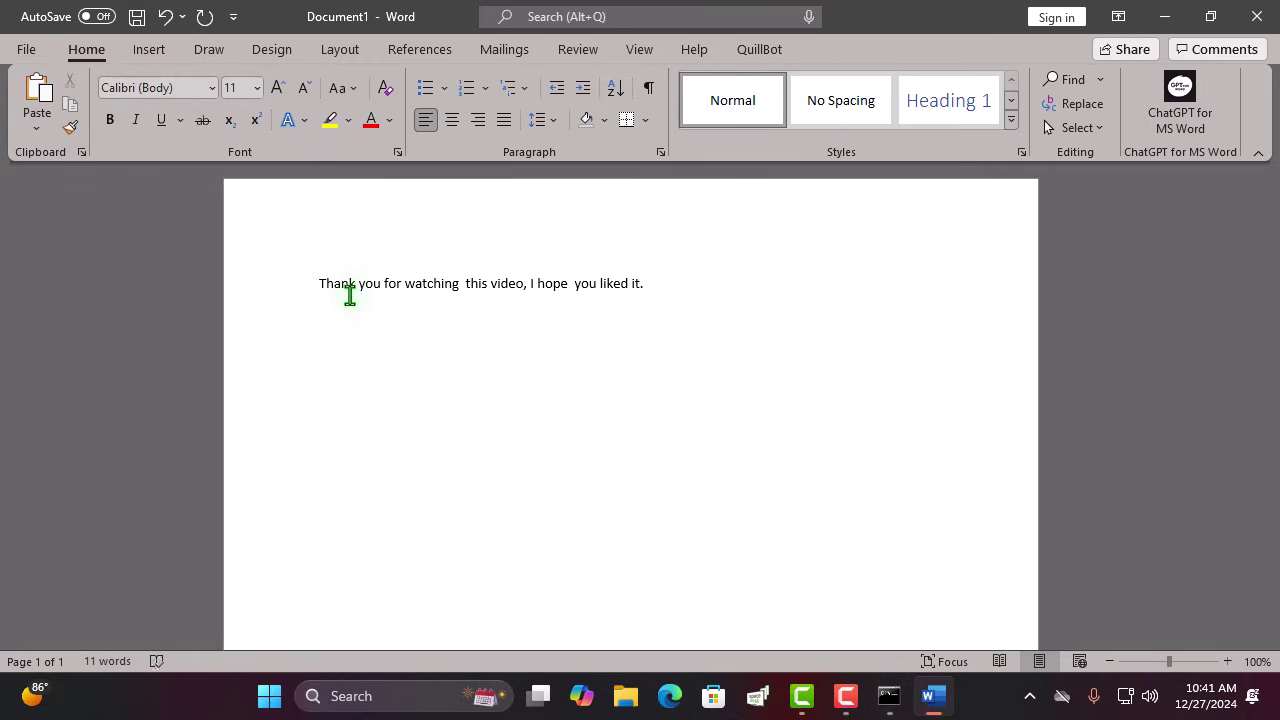
pyautogui.write(" Don't forget to subscr")
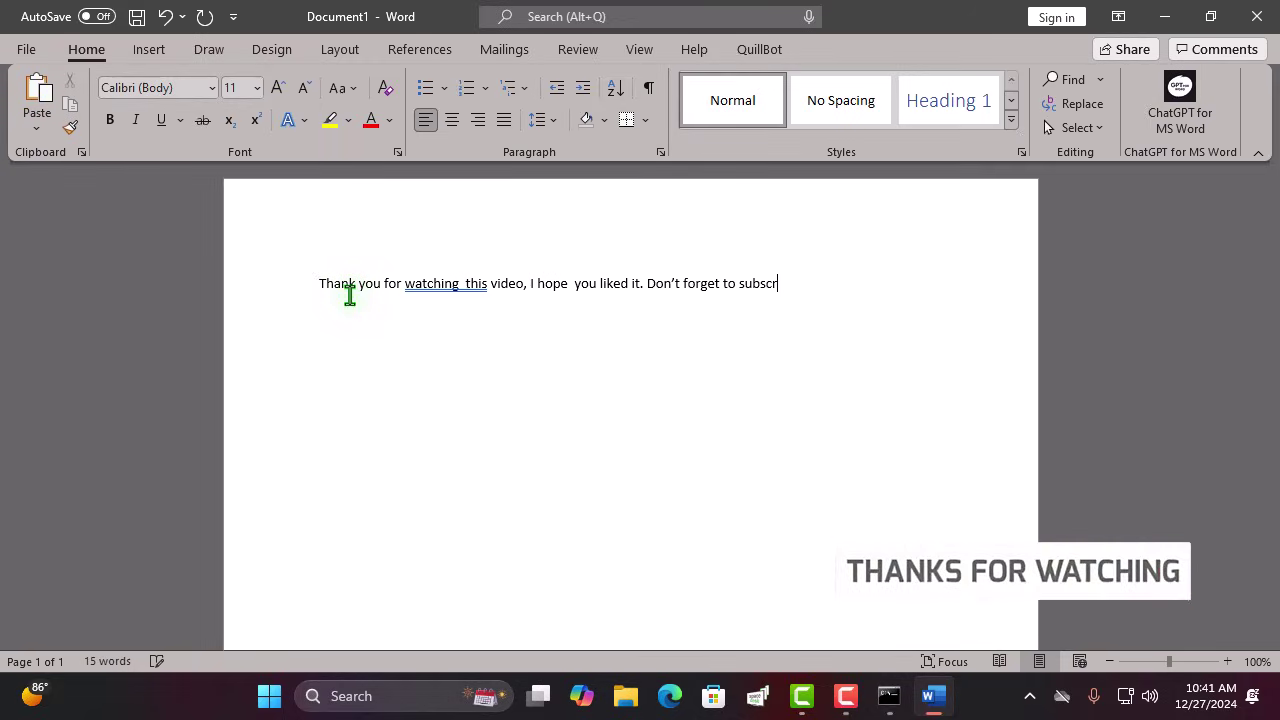